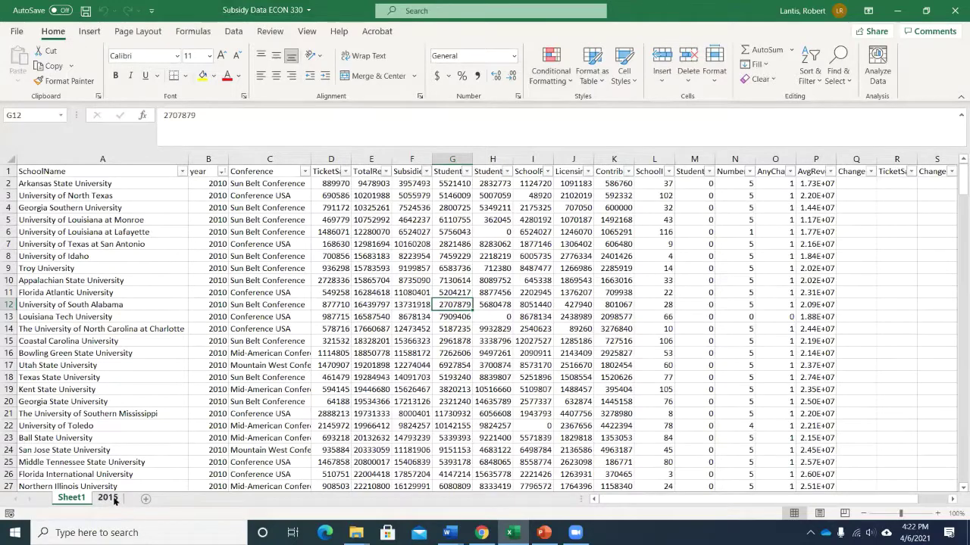
Step: Open the 2015 worksheet and set its zoom magnification to 200%
click(113, 500)
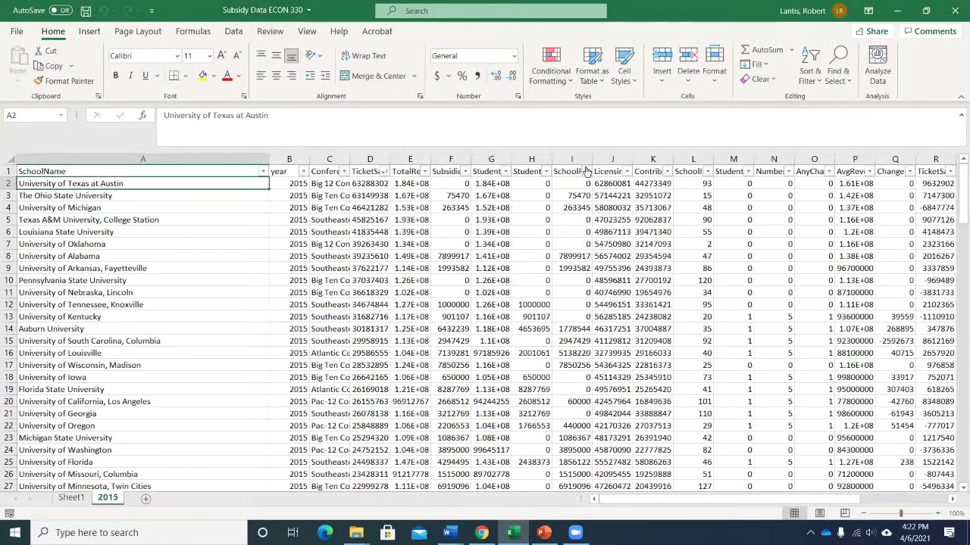
drag(697, 498, 737, 499)
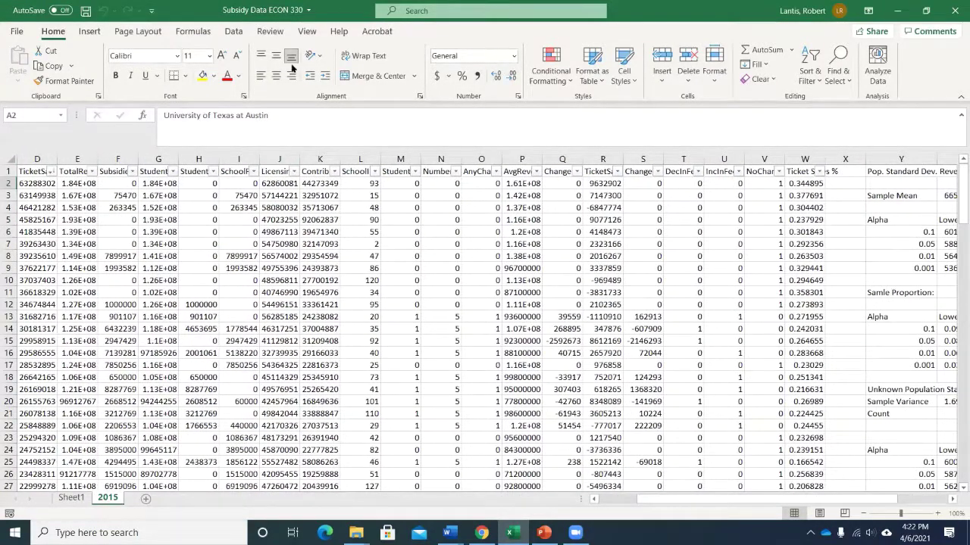
click(307, 31)
click(422, 68)
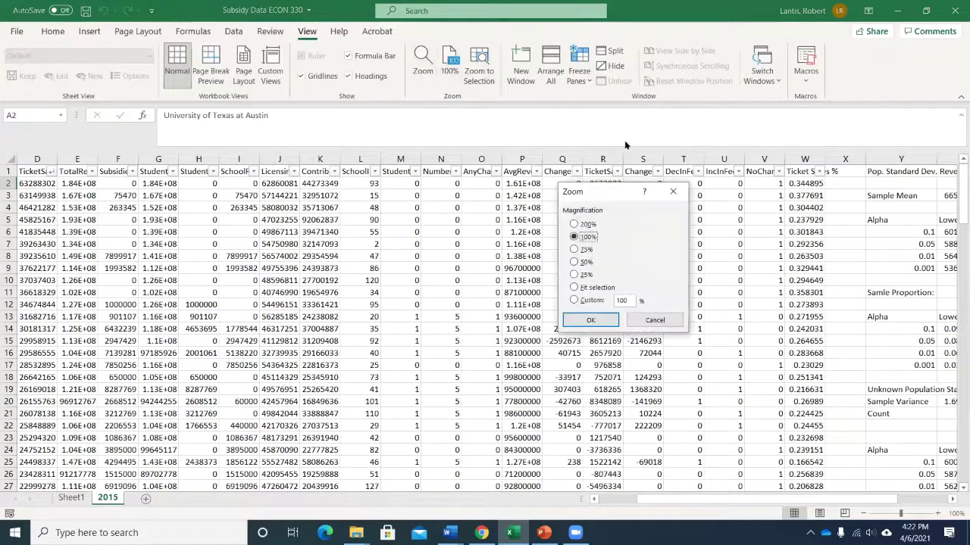
click(579, 223)
click(591, 319)
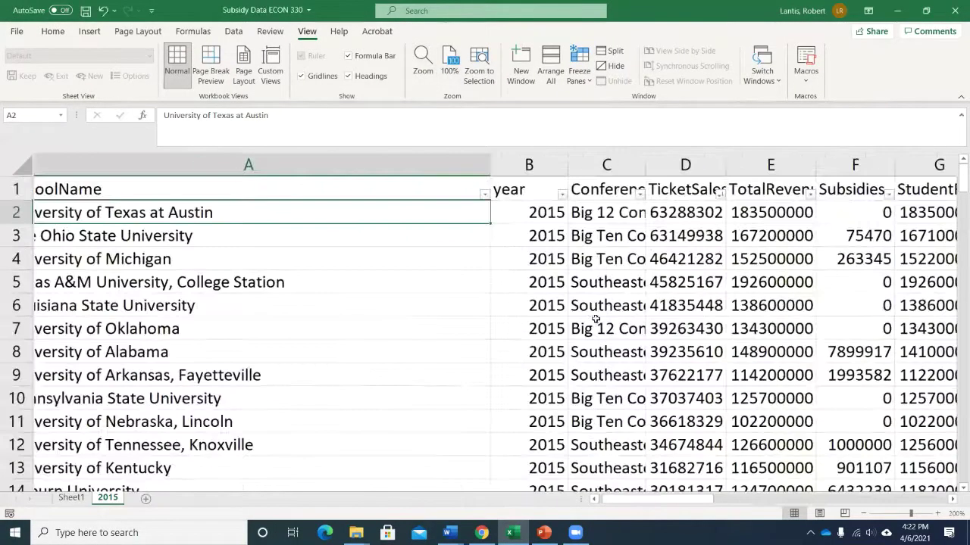
Step: Select the whole 2015 data table starting at the SchoolName header, then turn its filter off and on again
click(250, 196)
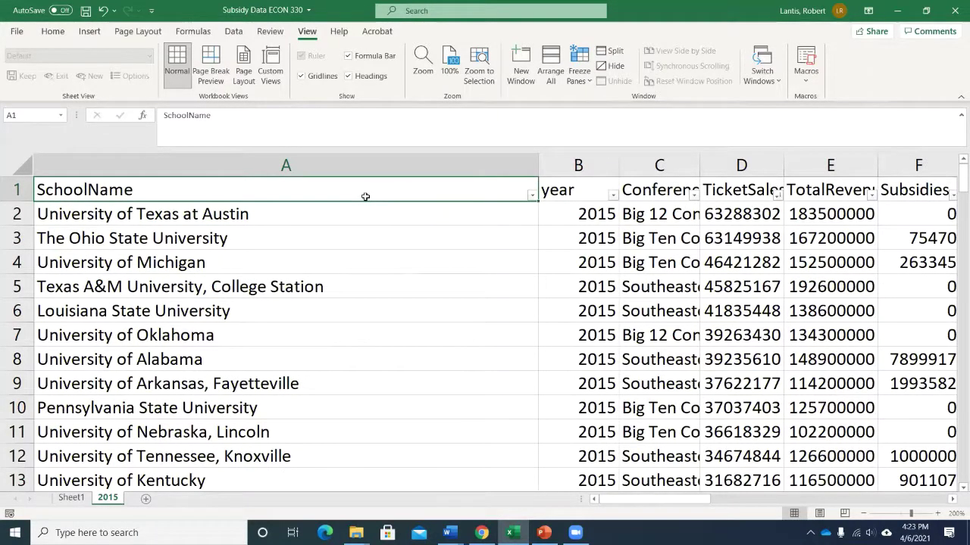
key(ctrl+shift+Right)
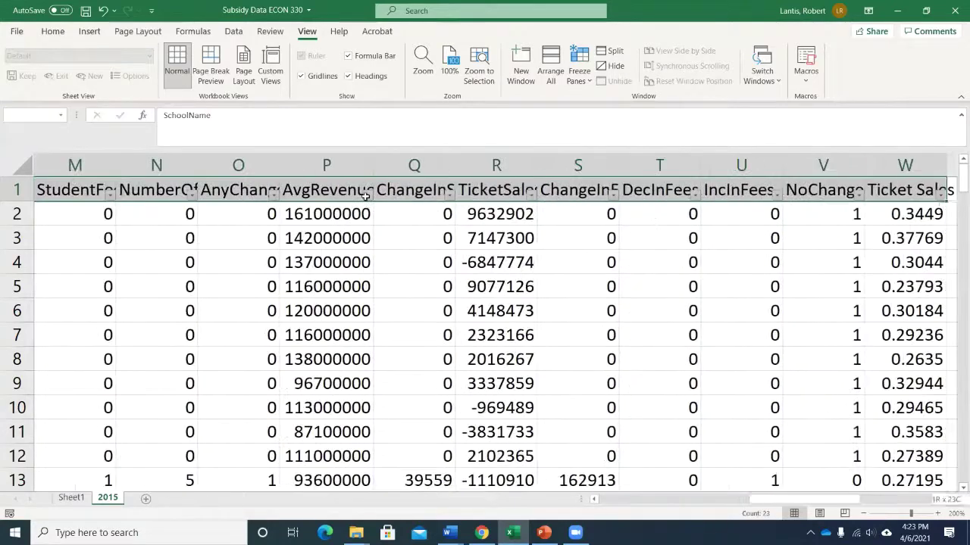
key(ctrl+shift+Down)
scroll(407, 255, down, 4)
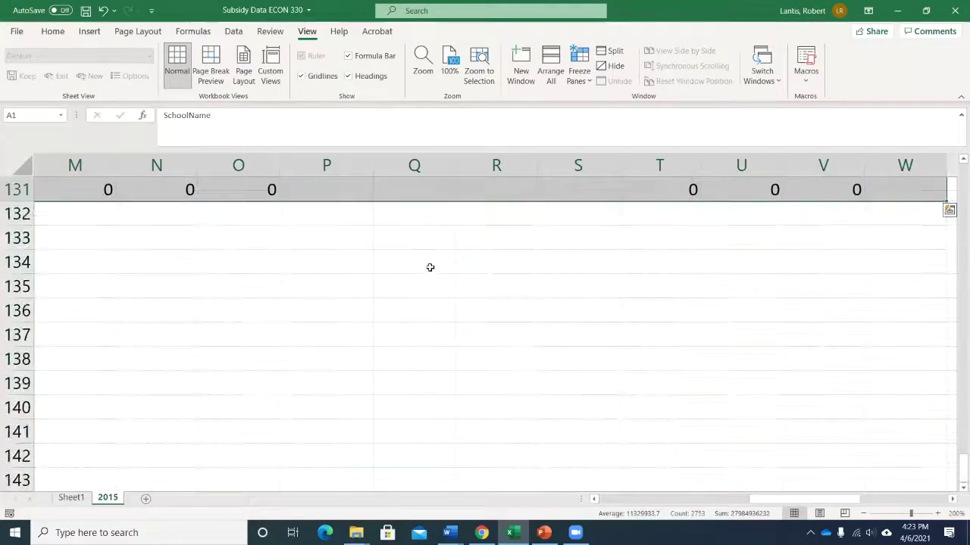
scroll(429, 266, up, 3)
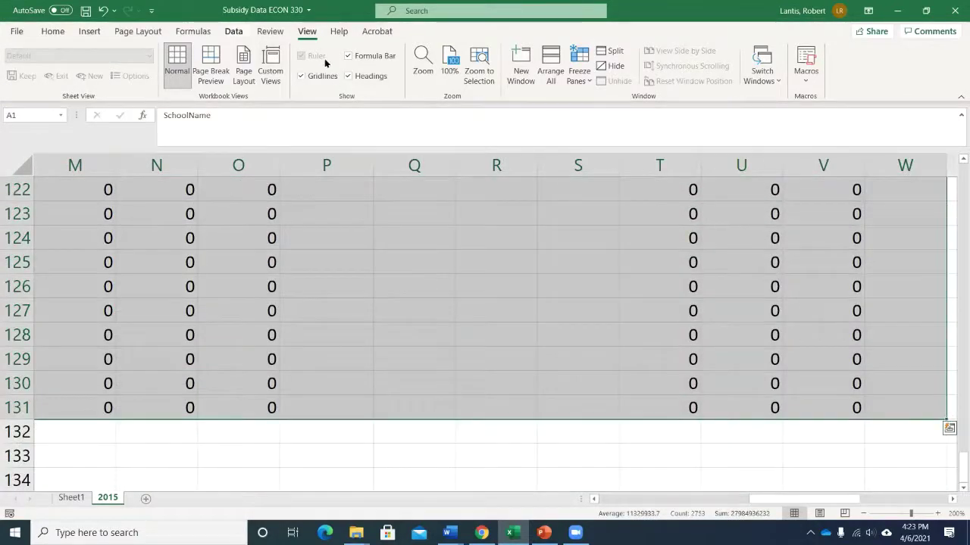
click(233, 31)
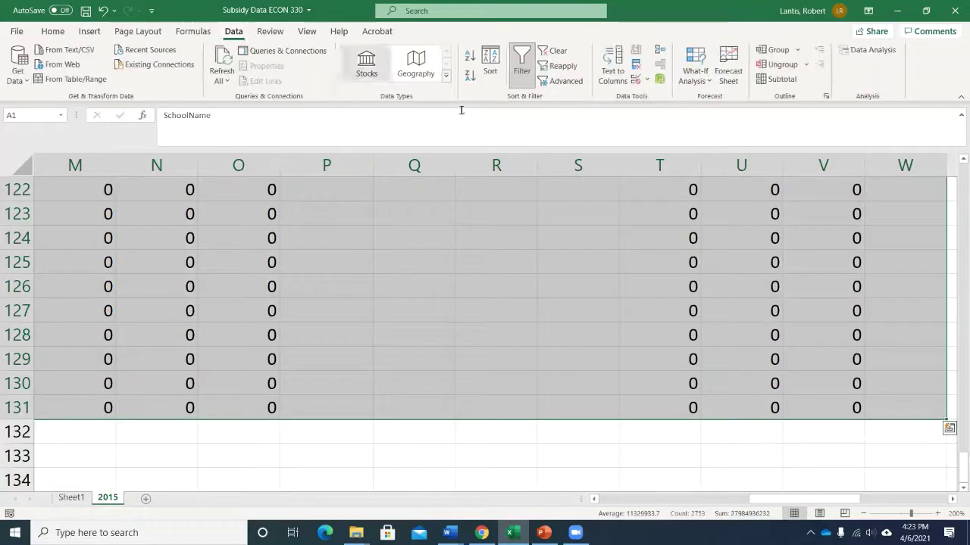
click(522, 72)
click(521, 73)
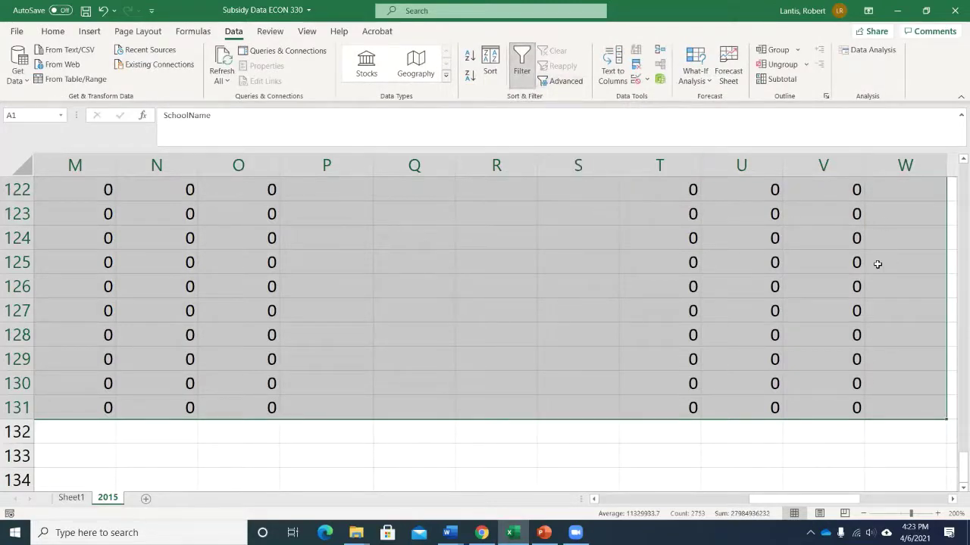
drag(956, 471, 896, 173)
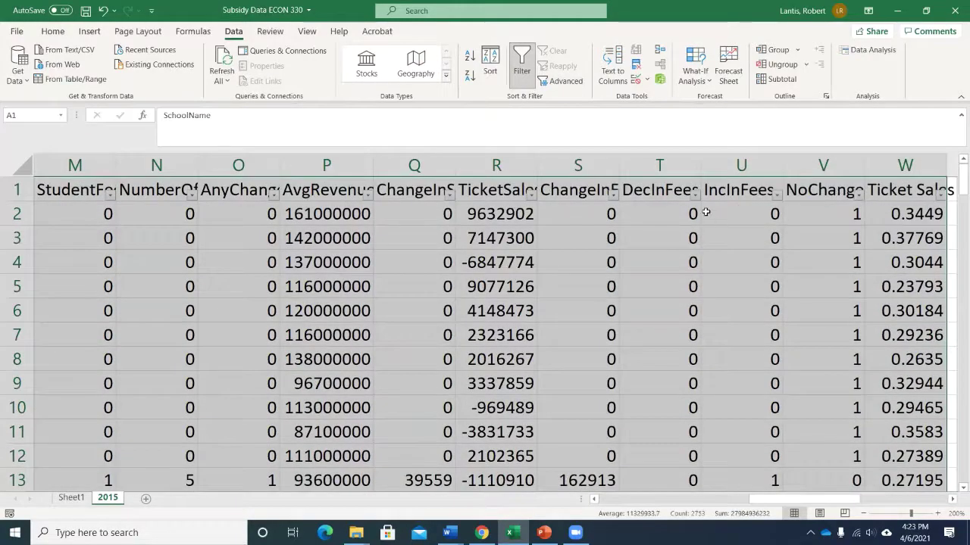
Step: Sort the table by TicketSales from largest to smallest and check the schools at the head of the list
click(523, 237)
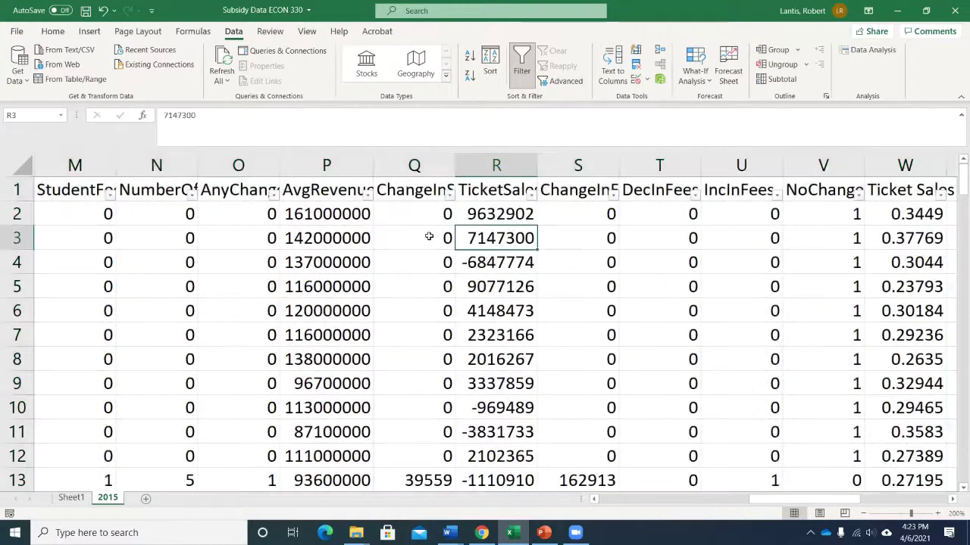
click(496, 191)
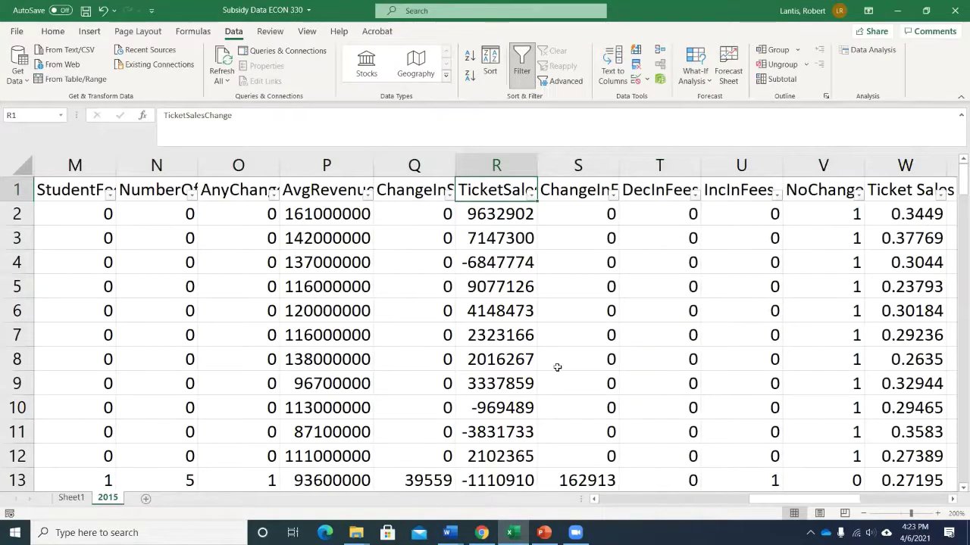
drag(758, 500, 615, 506)
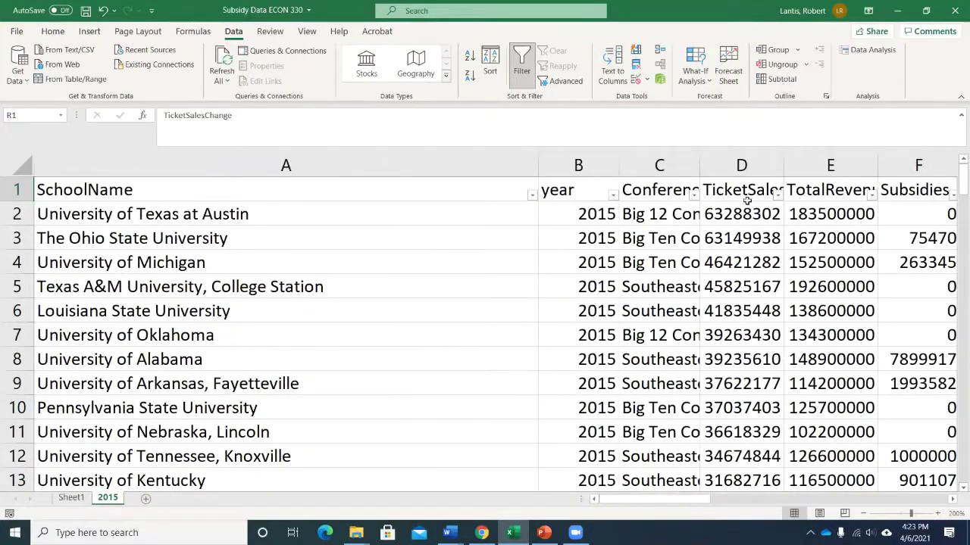
click(778, 195)
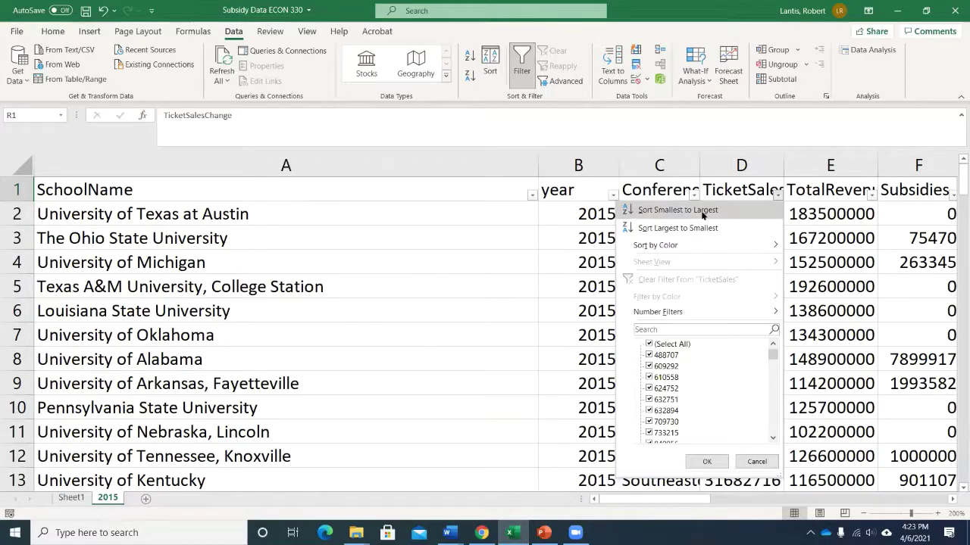
click(678, 227)
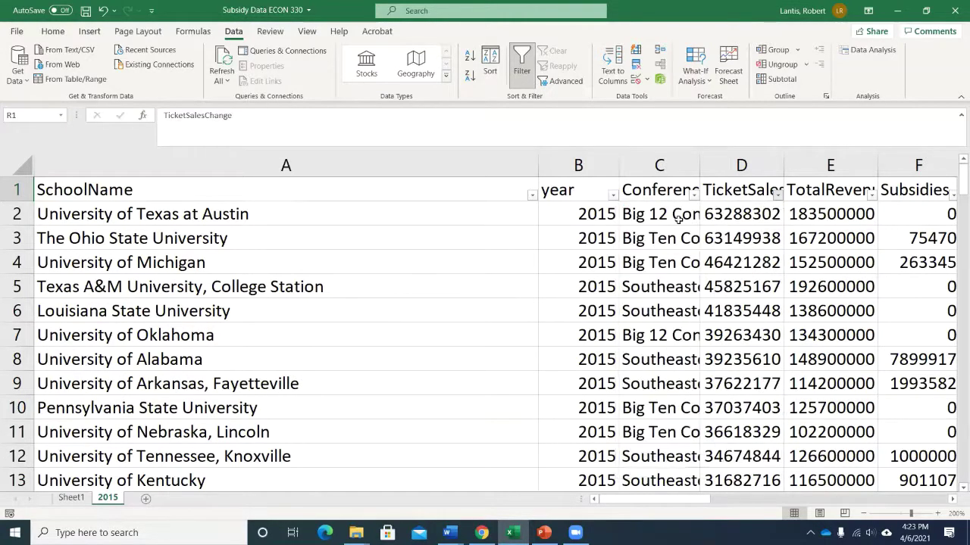
scroll(744, 240, right, 2)
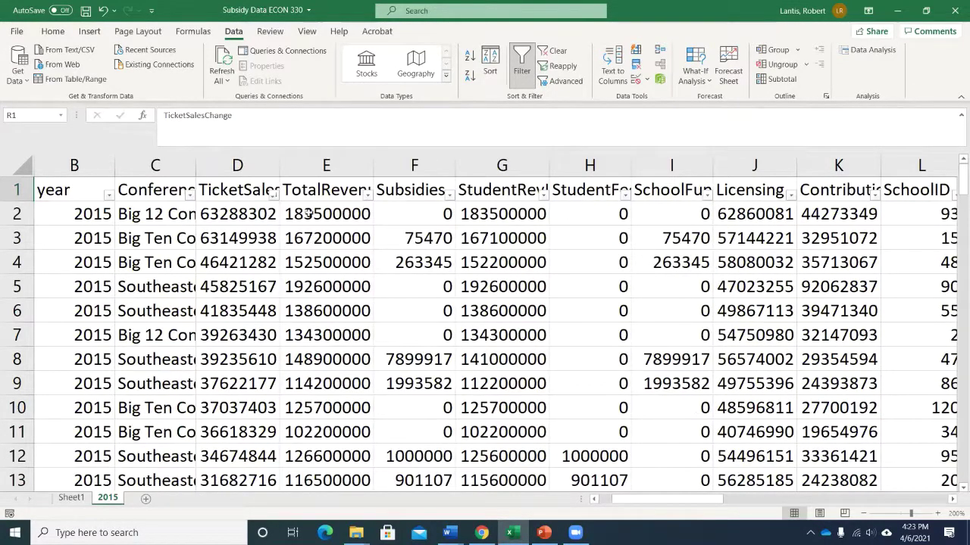
drag(634, 500, 608, 500)
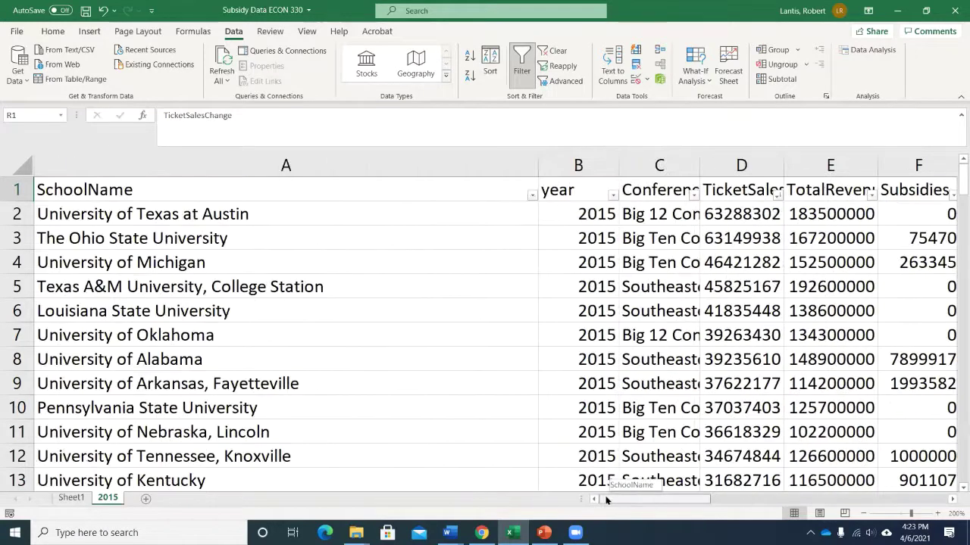
click(642, 219)
click(342, 233)
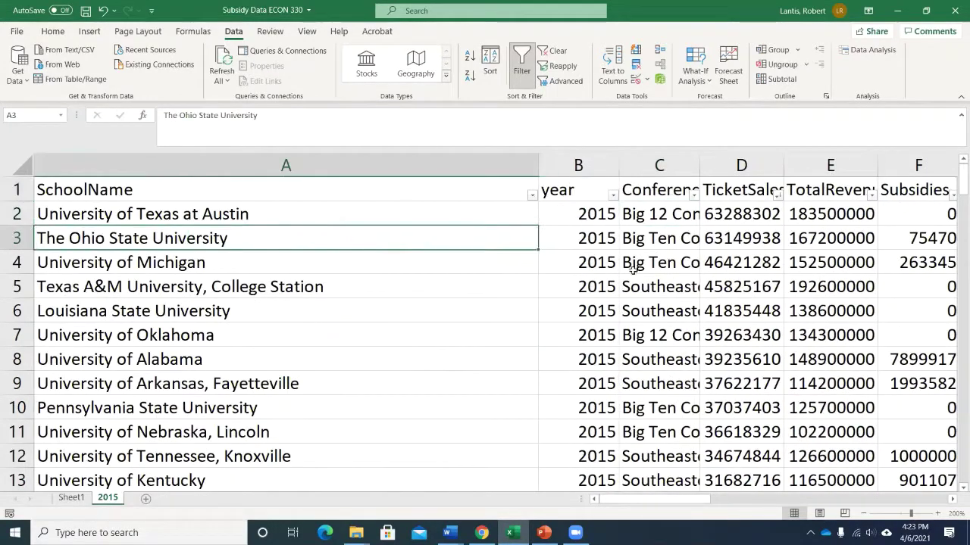
click(447, 258)
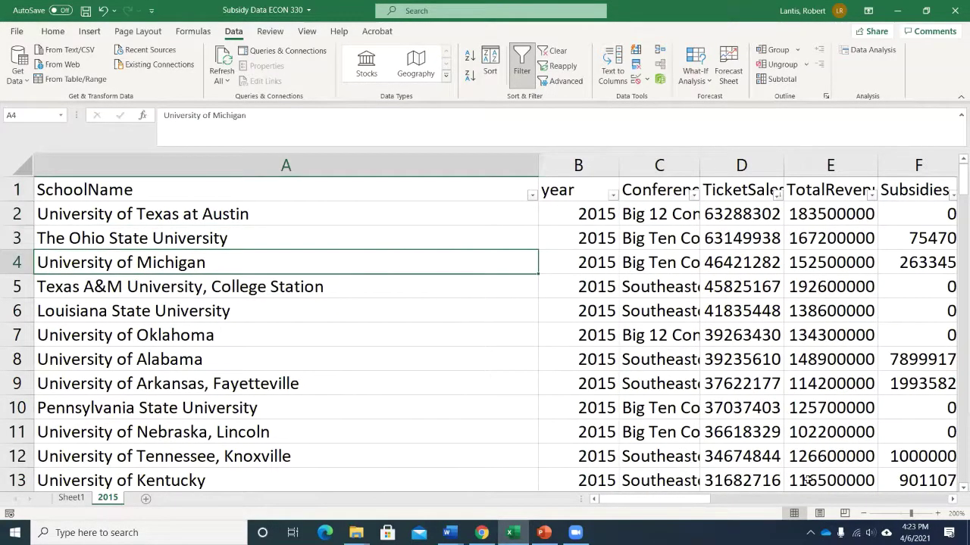
Step: Sort the table by Subsidies from smallest to largest and review which schools receive the least
drag(680, 500, 696, 501)
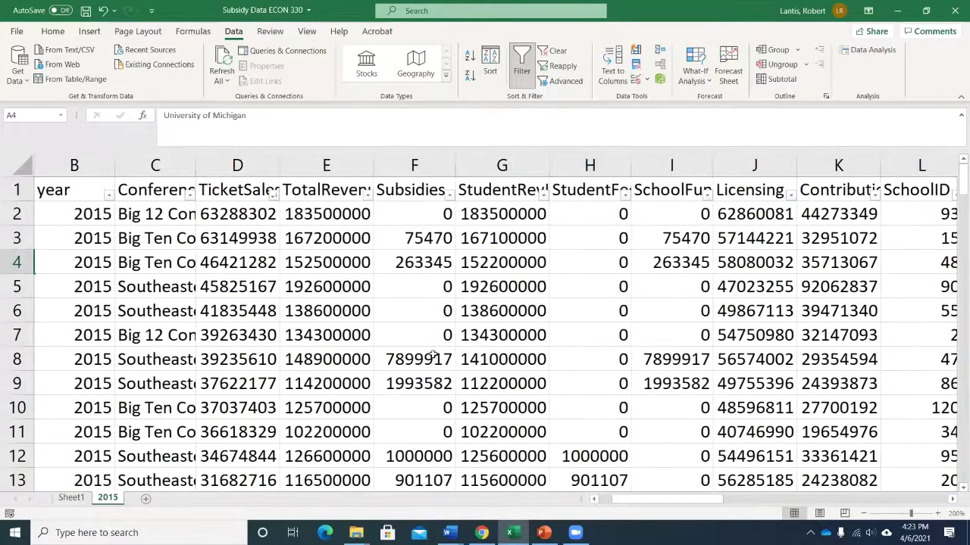
click(449, 195)
key(Escape)
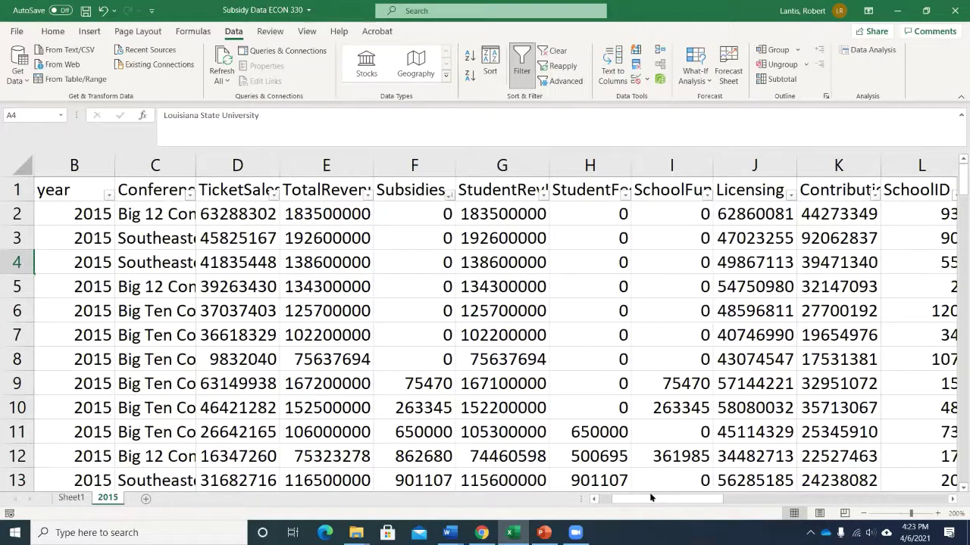
drag(649, 500, 640, 491)
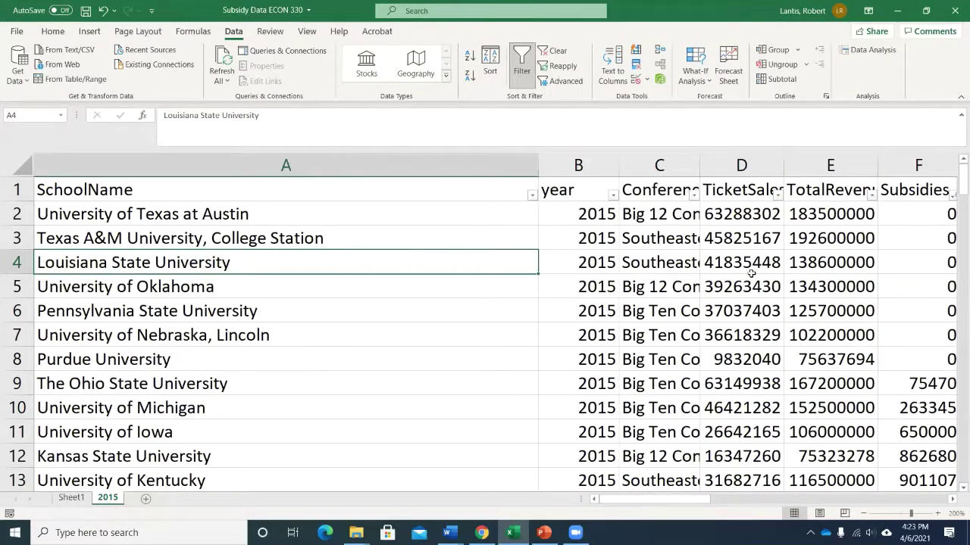
click(953, 499)
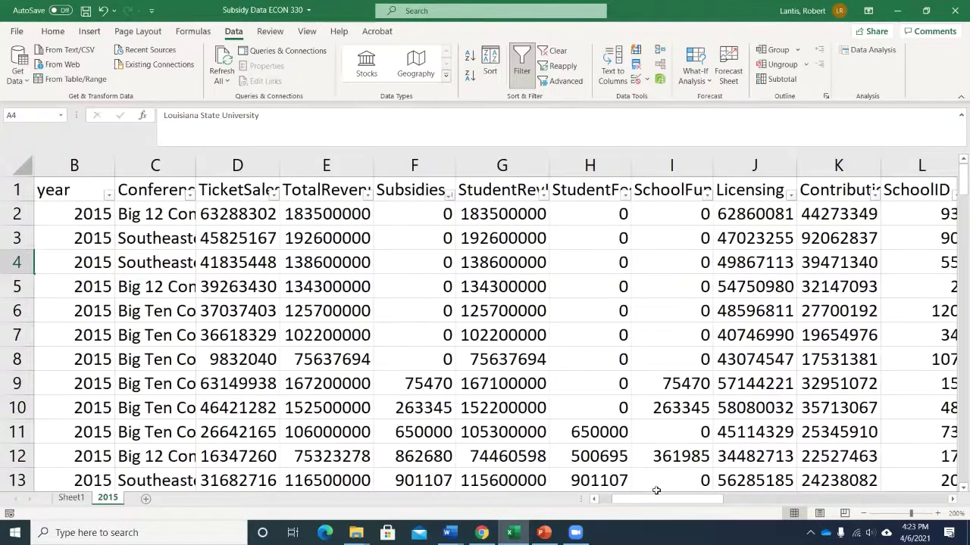
drag(656, 497, 642, 500)
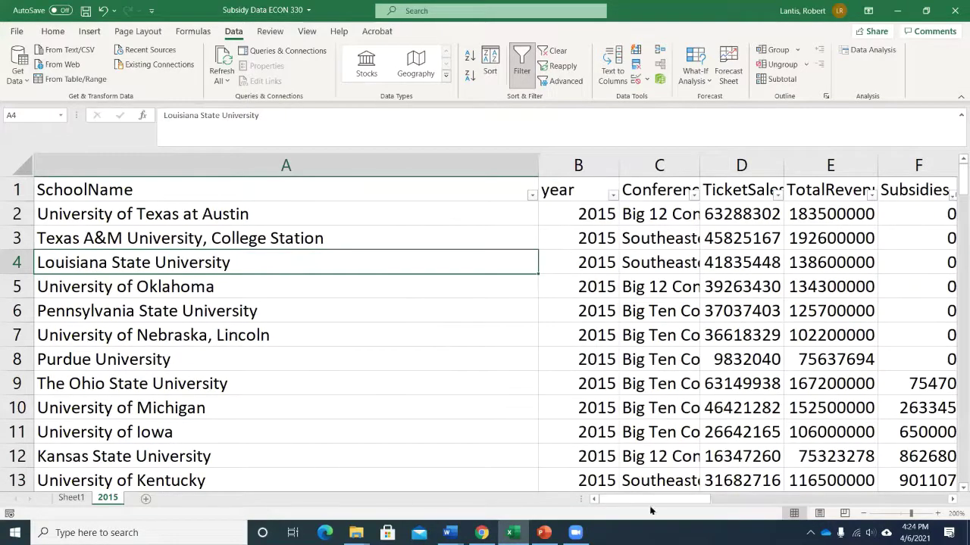
drag(653, 503, 620, 416)
Step: Sort the table by Subsidies from largest to smallest and review which schools receive the most
drag(684, 503, 702, 502)
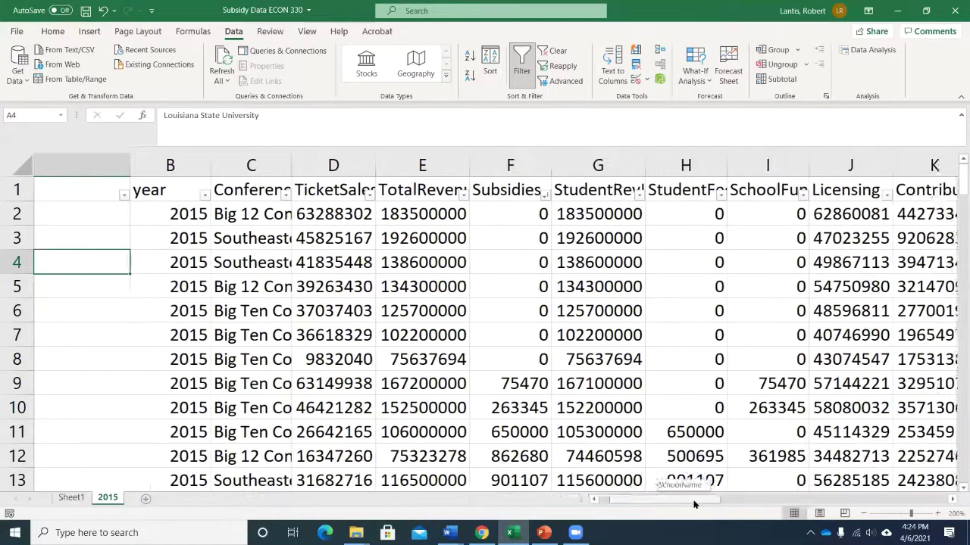
click(450, 195)
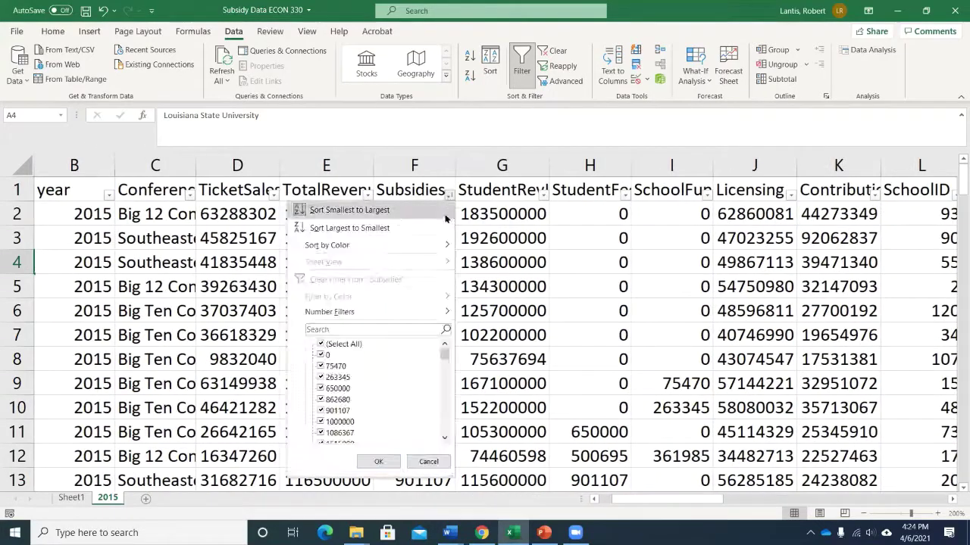
click(386, 230)
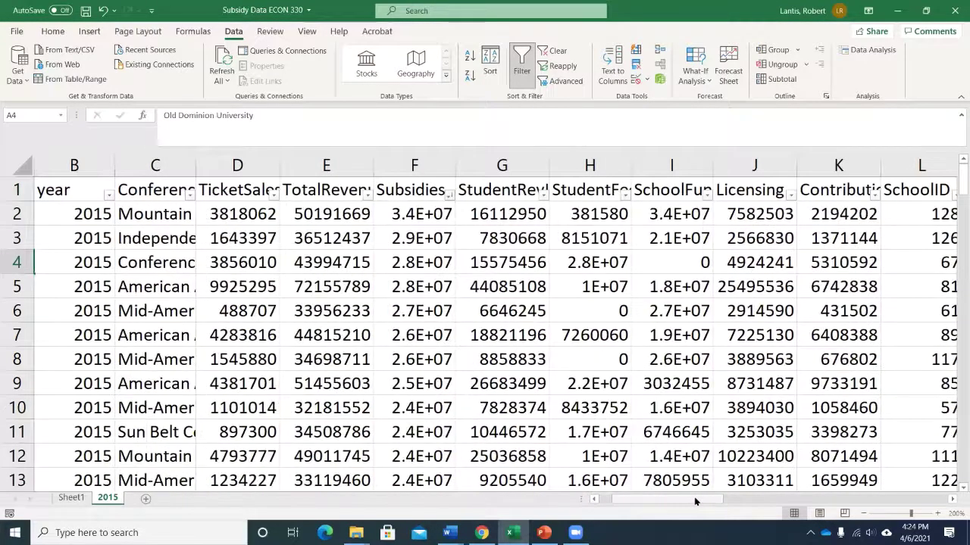
drag(697, 501, 670, 499)
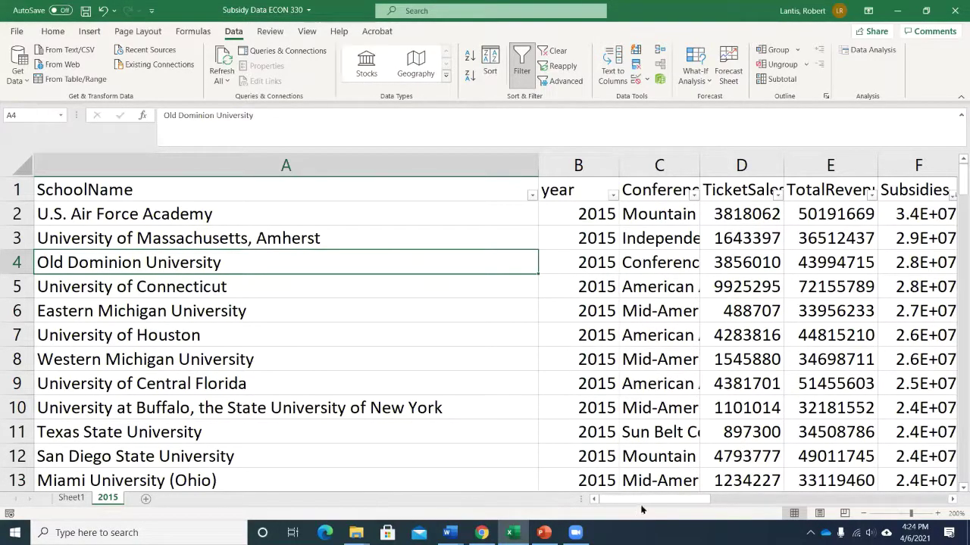
Step: Sort the table by StudentFees from smallest to largest and look up the schools that charge no student fees
drag(641, 510, 660, 500)
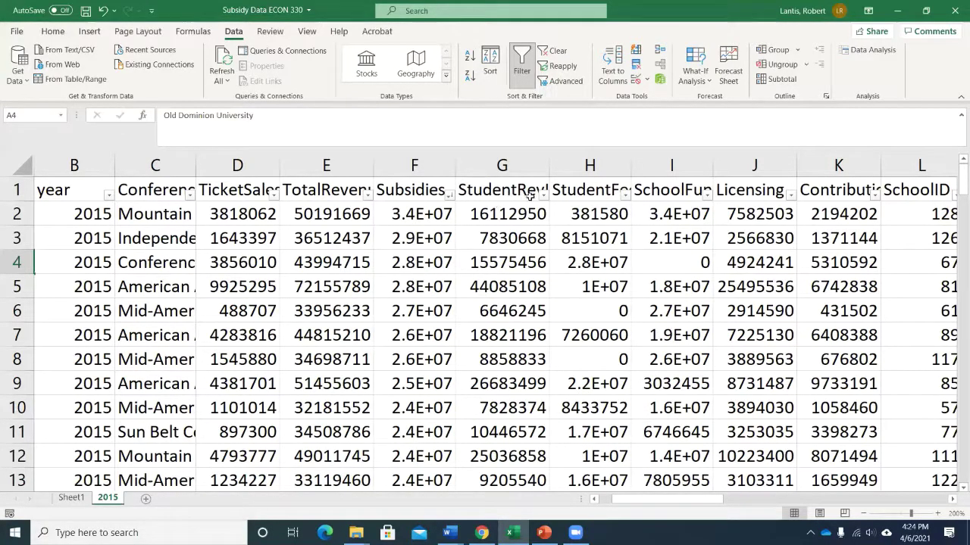
click(621, 194)
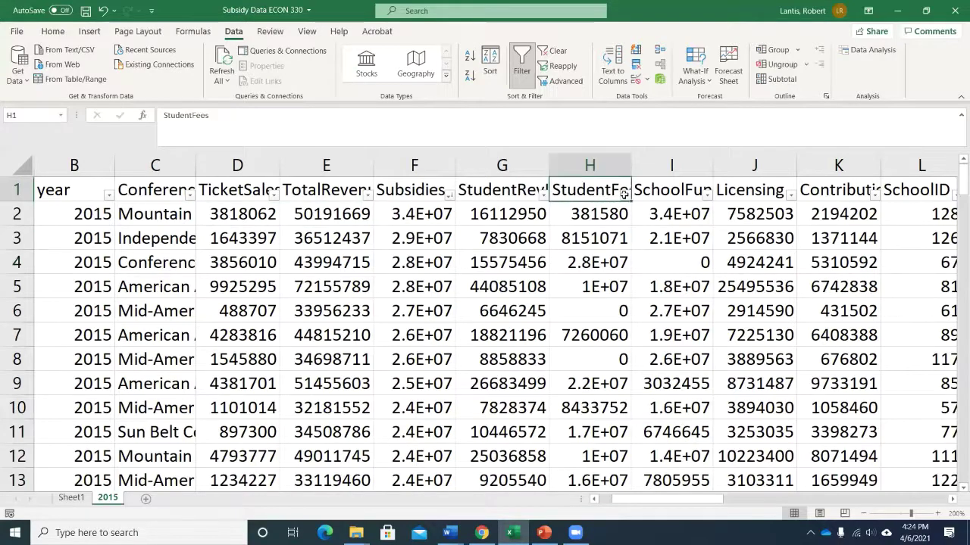
click(626, 194)
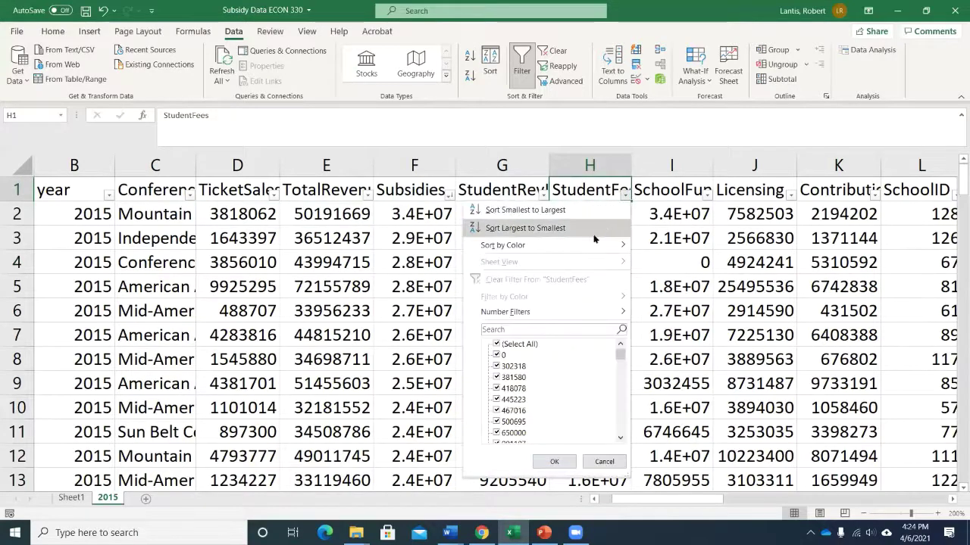
click(527, 211)
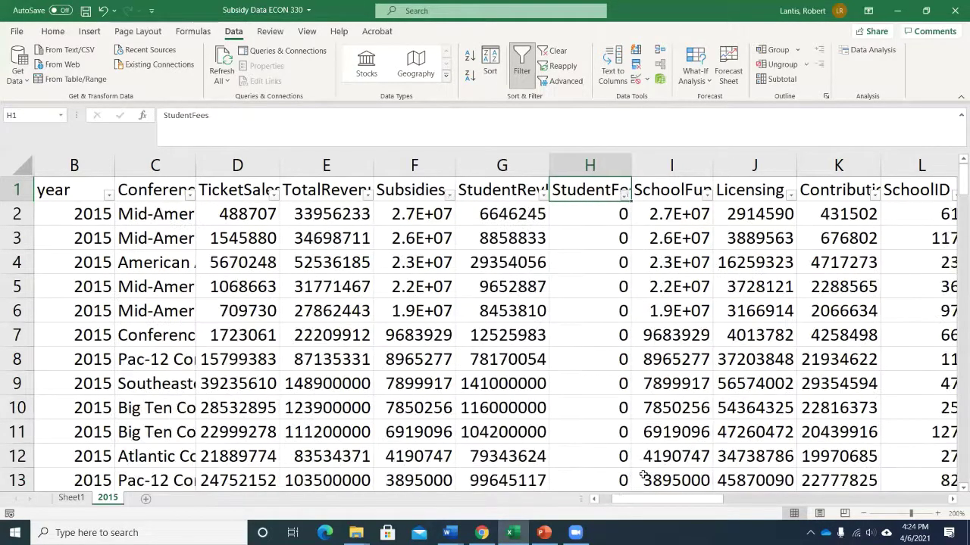
scroll(642, 476, down, 10)
scroll(611, 396, up, 4)
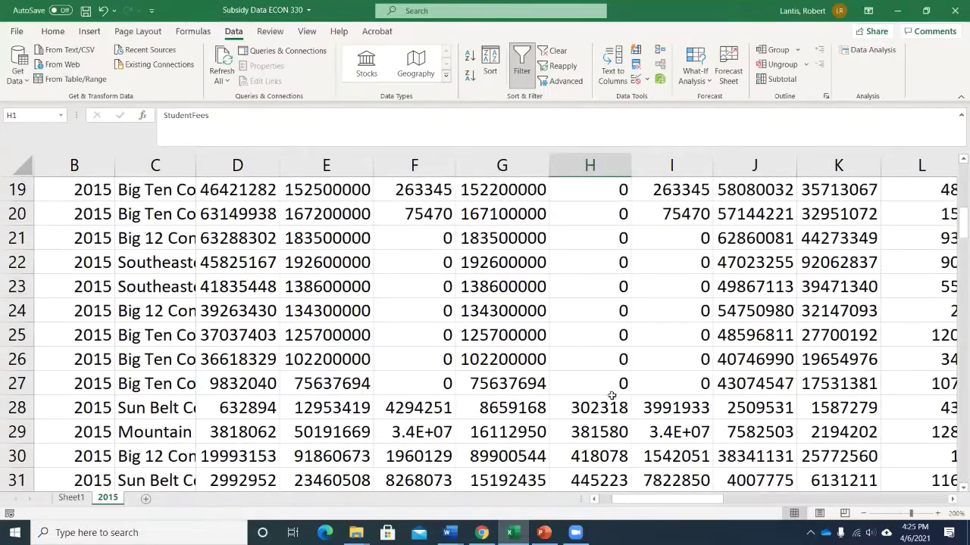
drag(658, 497, 645, 497)
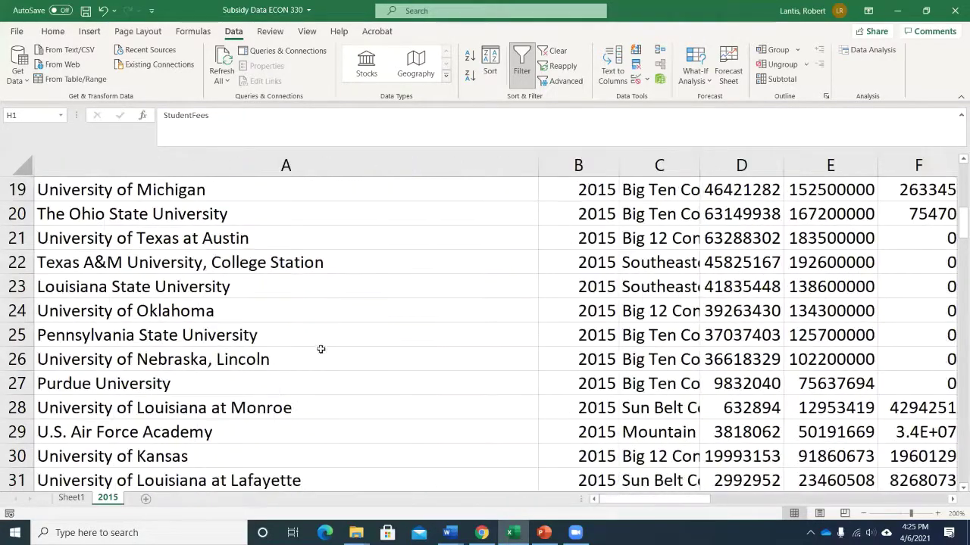
Step: Review the schools without student fees at the head of the 2015 table, including University of Akron and its remaining data columns
scroll(320, 347, up, 2)
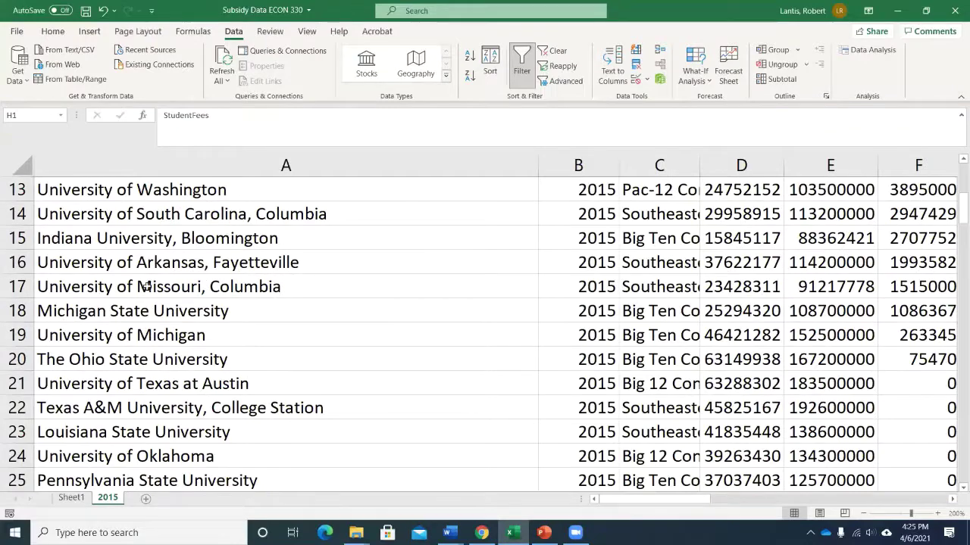
scroll(150, 260, up, 1)
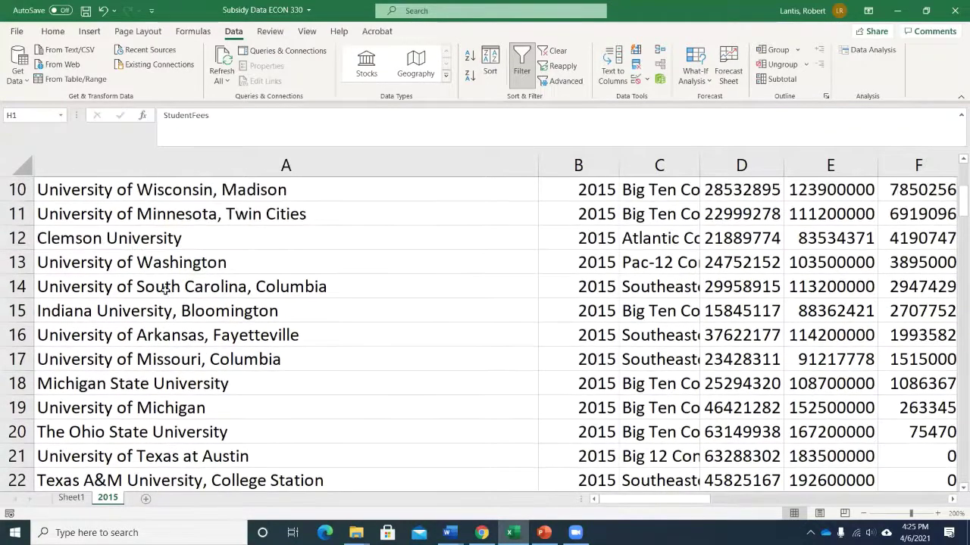
scroll(157, 289, up, 3)
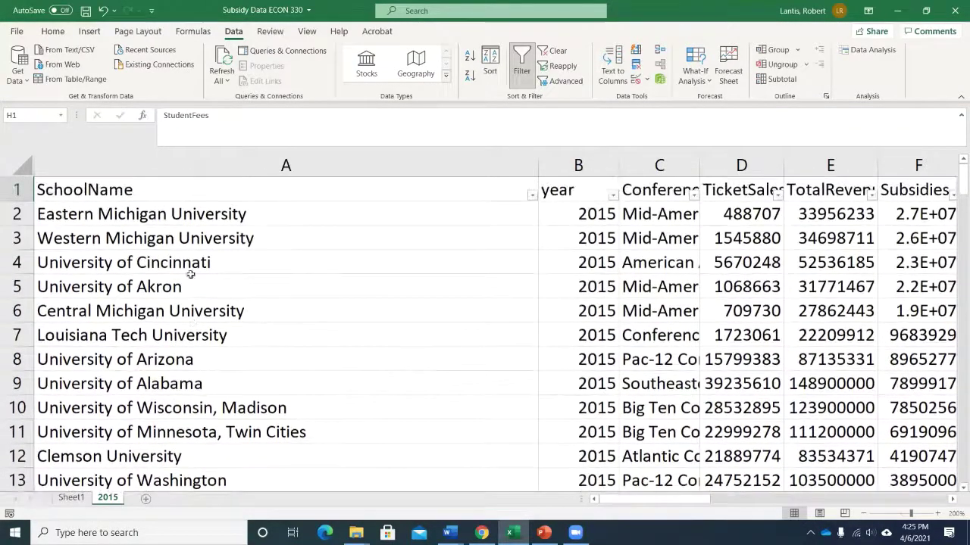
click(141, 289)
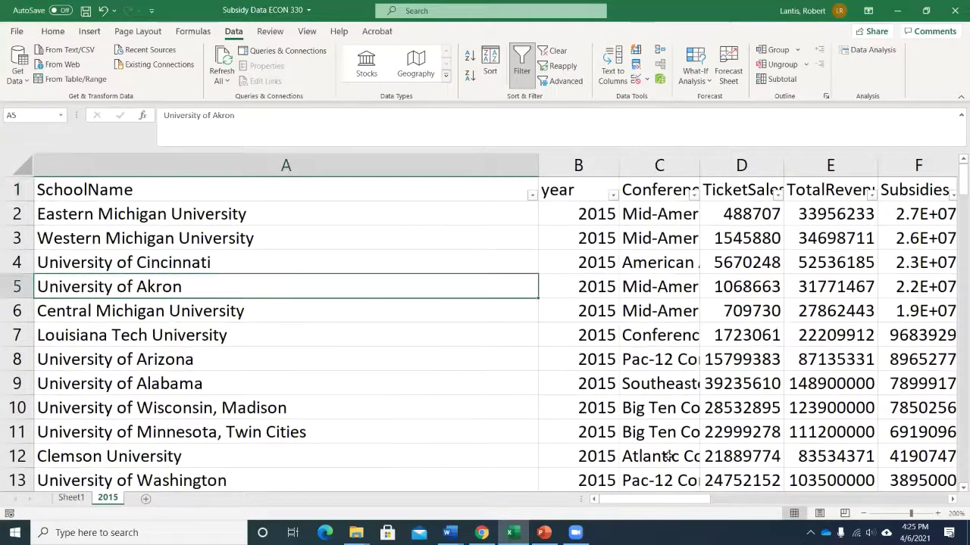
mouse_move(651, 498)
mouse_down()
mouse_move(670, 499)
mouse_move(650, 498)
mouse_up()
drag(660, 502, 696, 501)
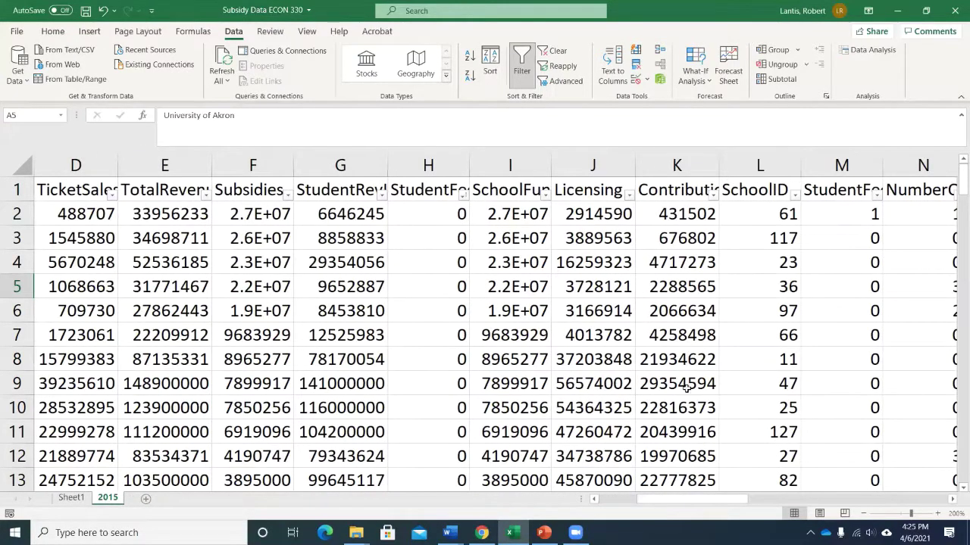
drag(656, 502, 599, 502)
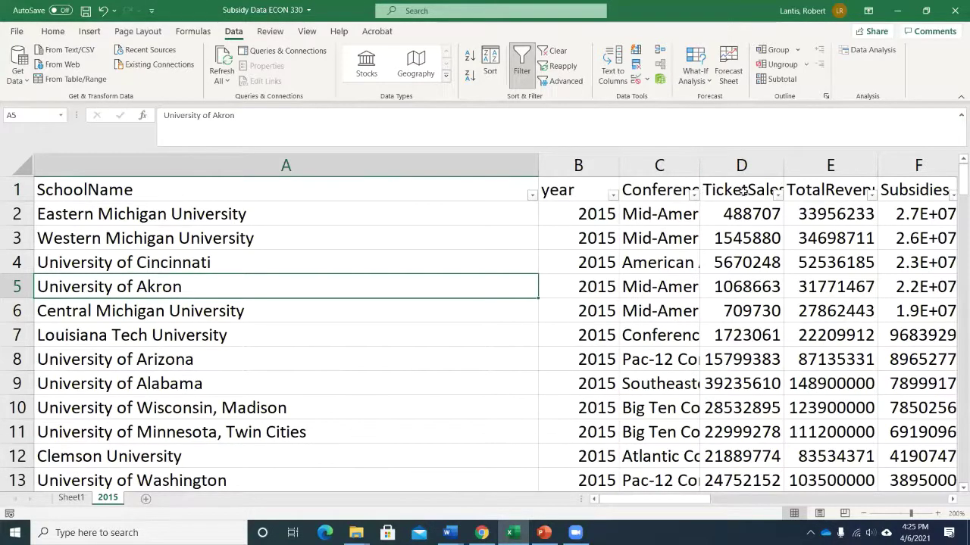
Step: Filter the Conference column to show only the Mid-American Conference and review the listed schools
click(686, 193)
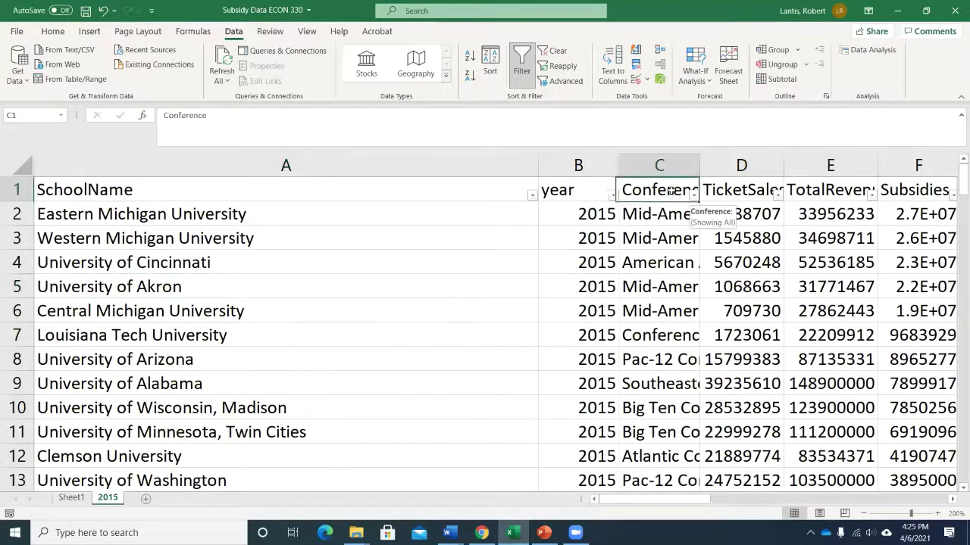
click(694, 196)
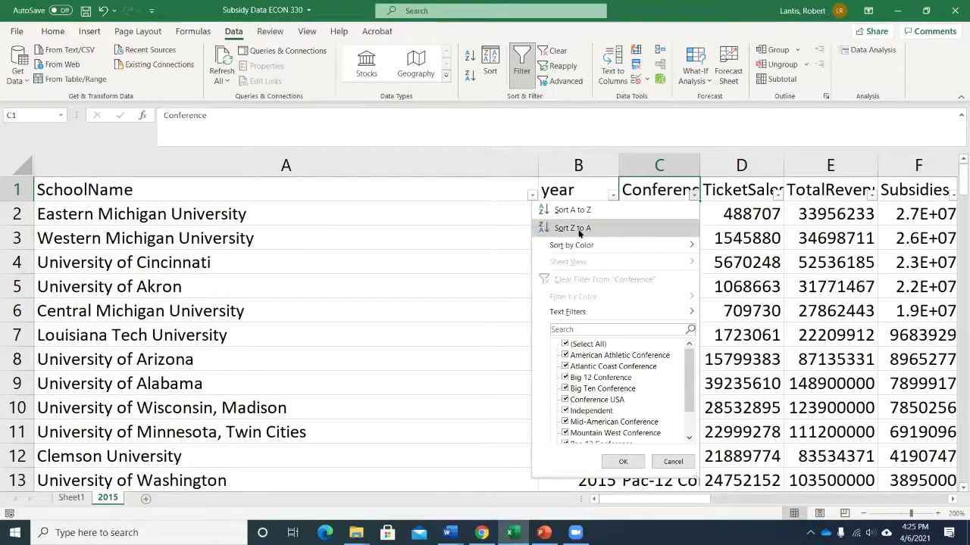
click(567, 345)
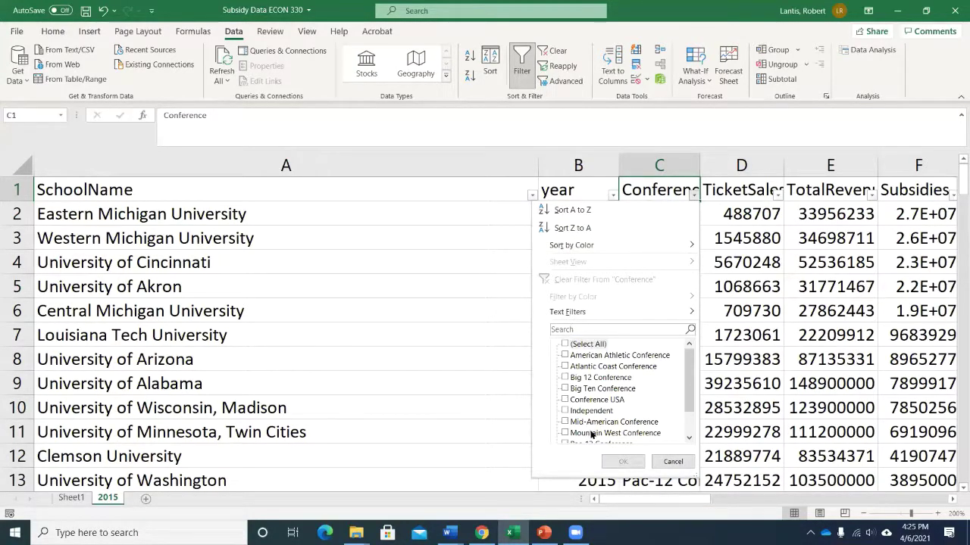
click(566, 422)
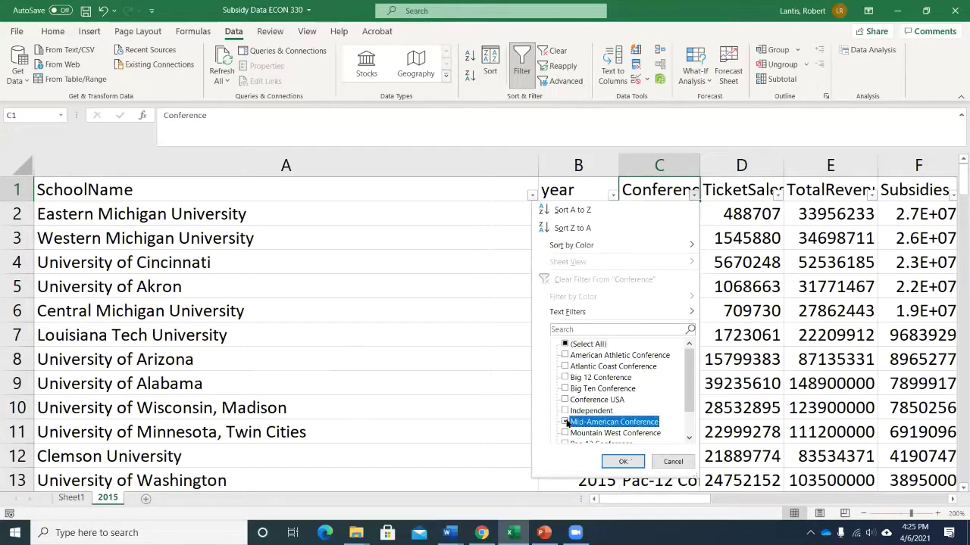
click(619, 461)
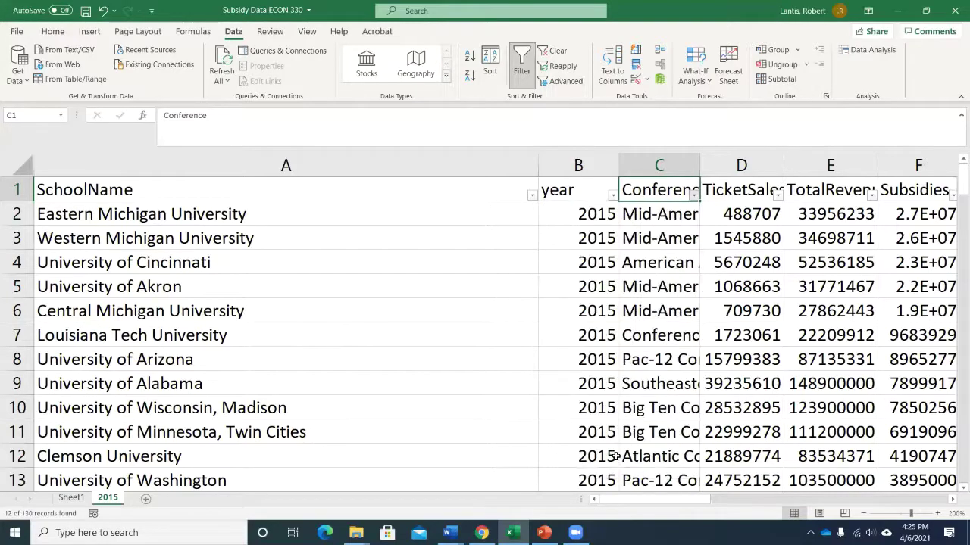
scroll(458, 335, down, 1)
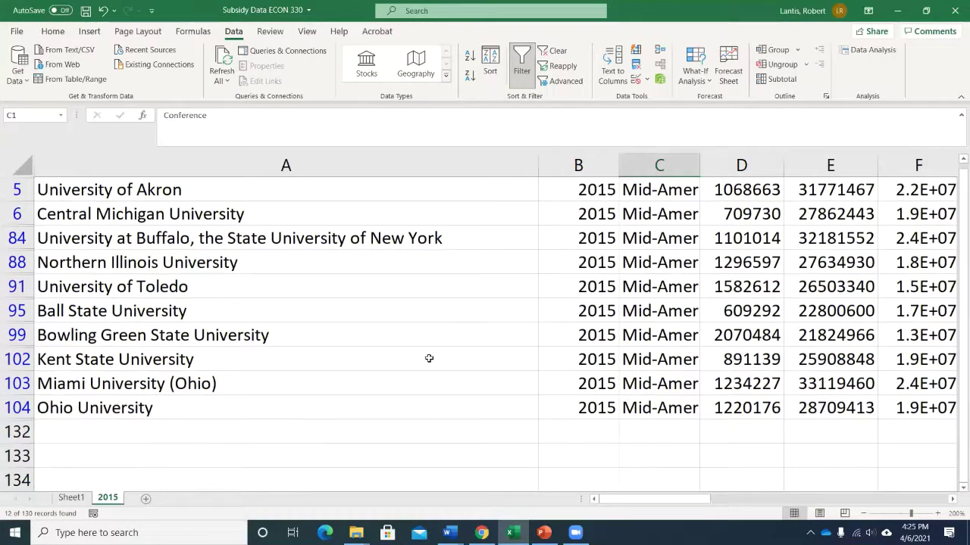
scroll(429, 359, up, 1)
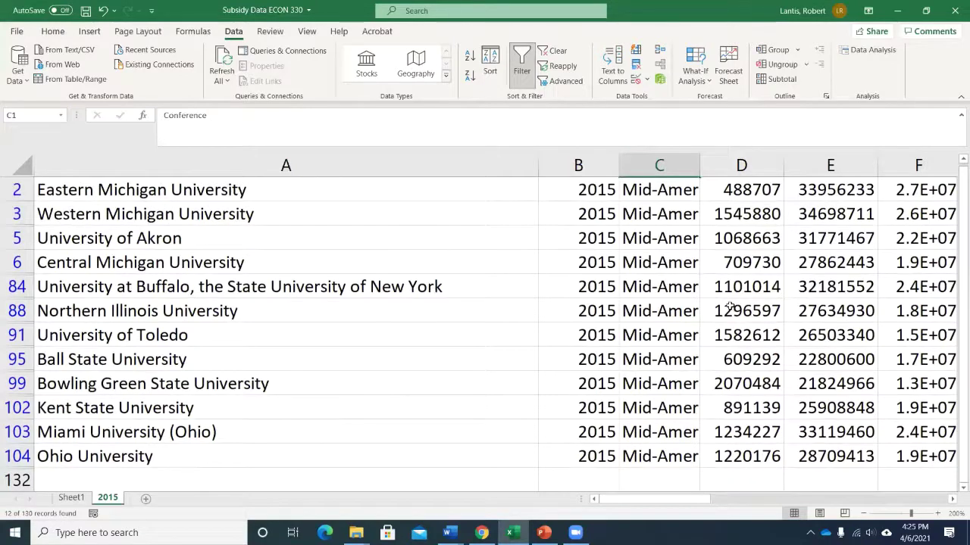
scroll(730, 306, up, 1)
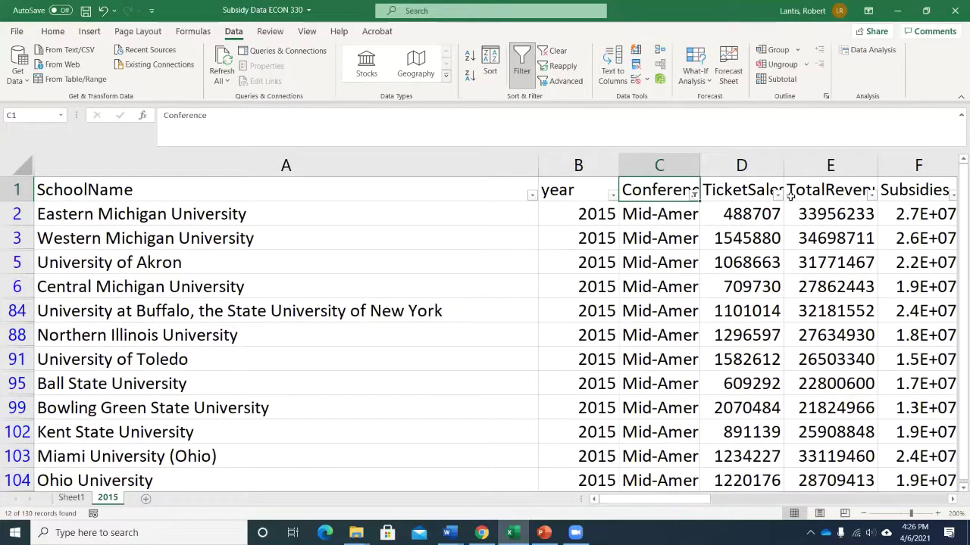
Step: Sort the filtered Mid-American schools by TotalRevenue from largest to smallest and review their order
click(872, 195)
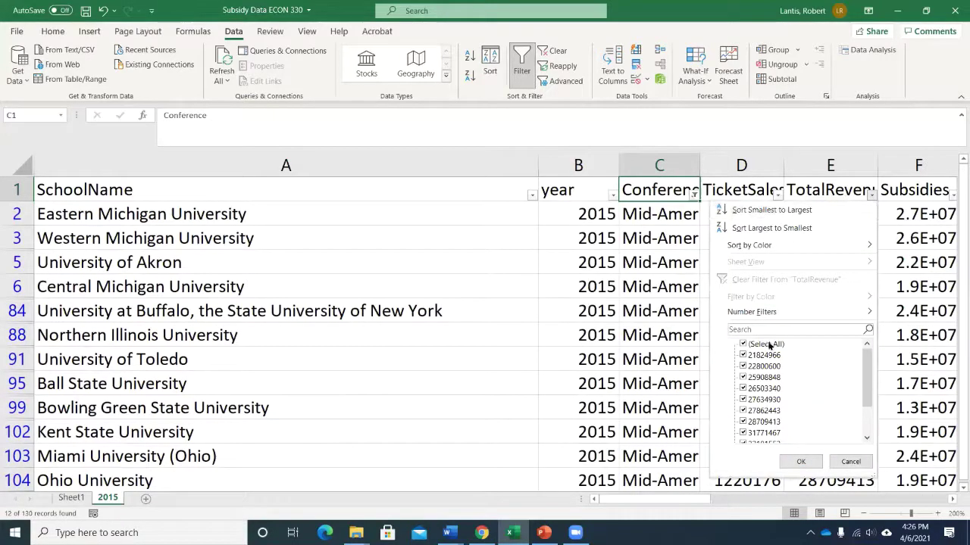
click(764, 228)
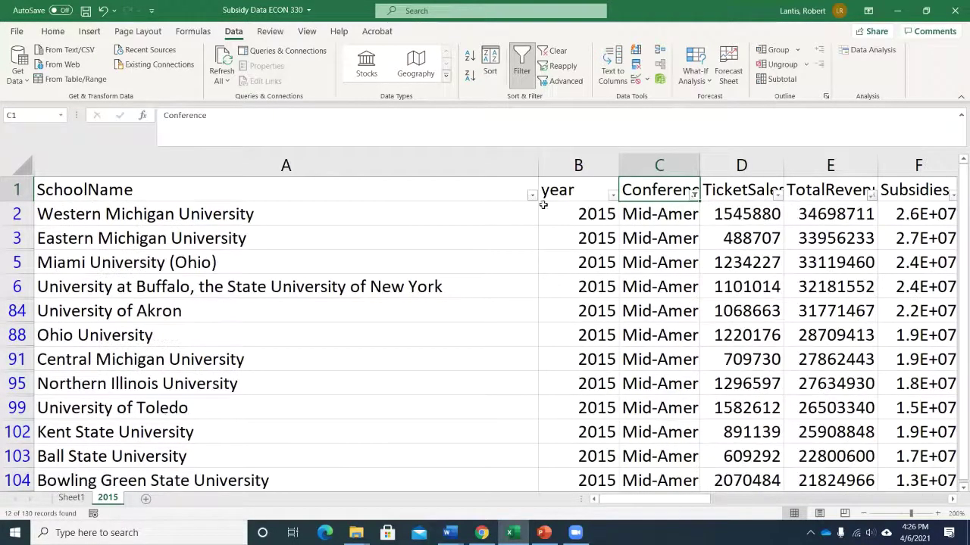
click(298, 215)
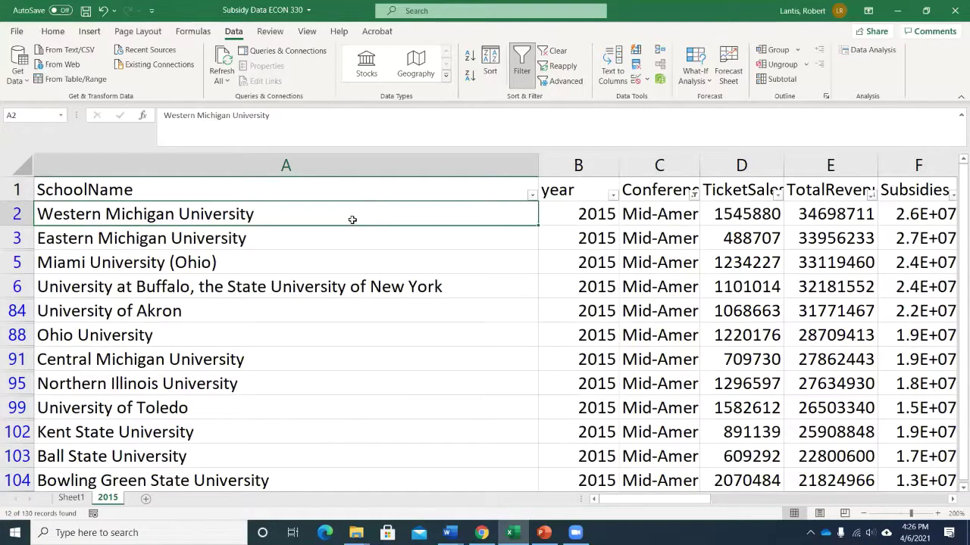
scroll(273, 274, down, 1)
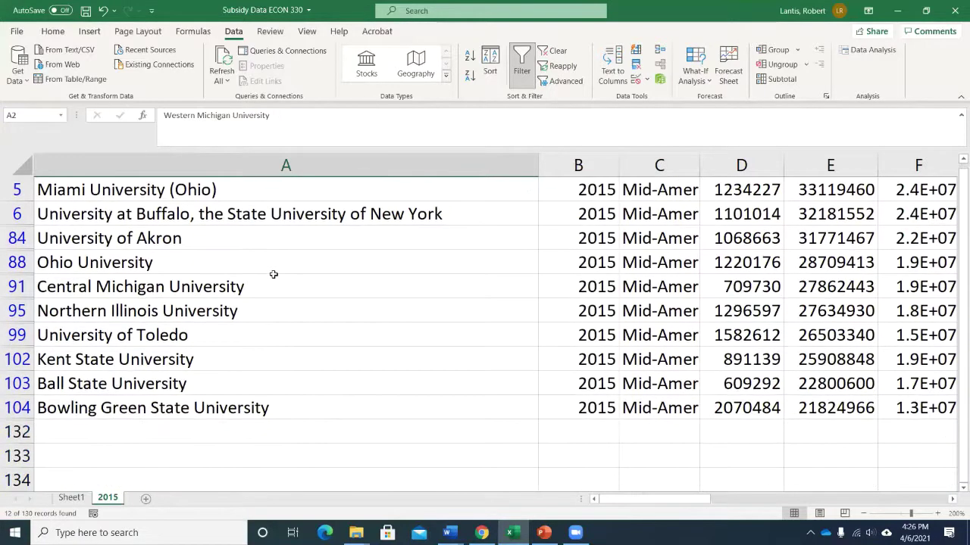
scroll(279, 279, up, 1)
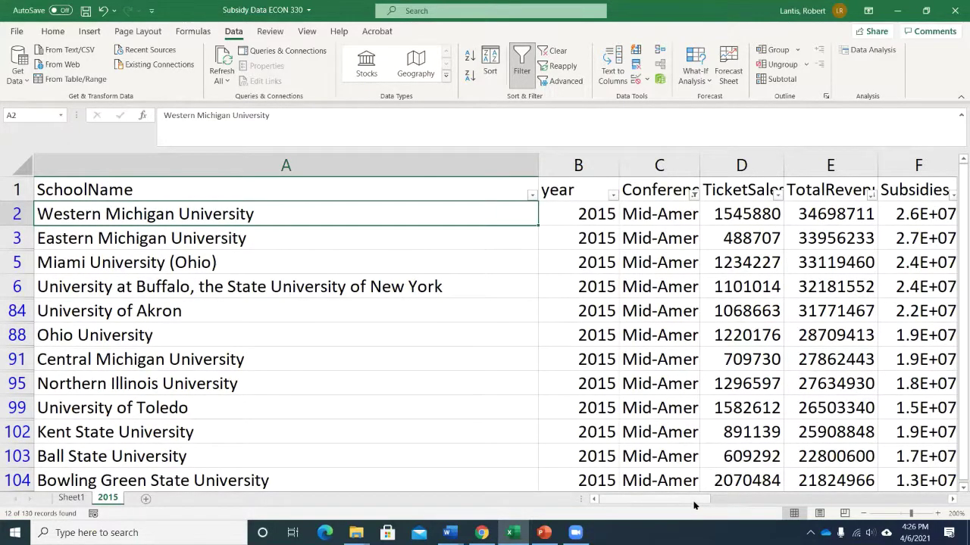
Step: Sort the filtered Mid-American schools by StudentFees from largest to smallest and check which schools charge the most and least
scroll(489, 270, right, 5)
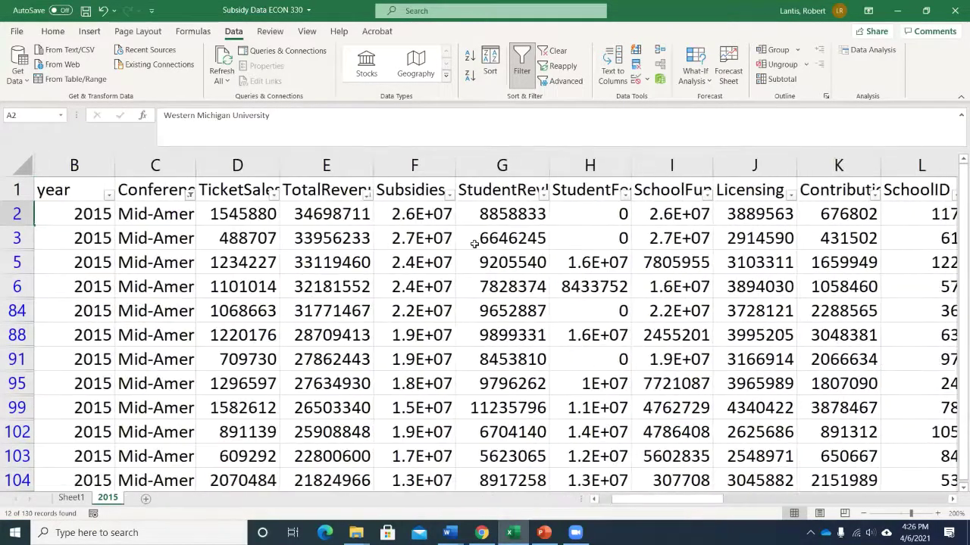
click(624, 197)
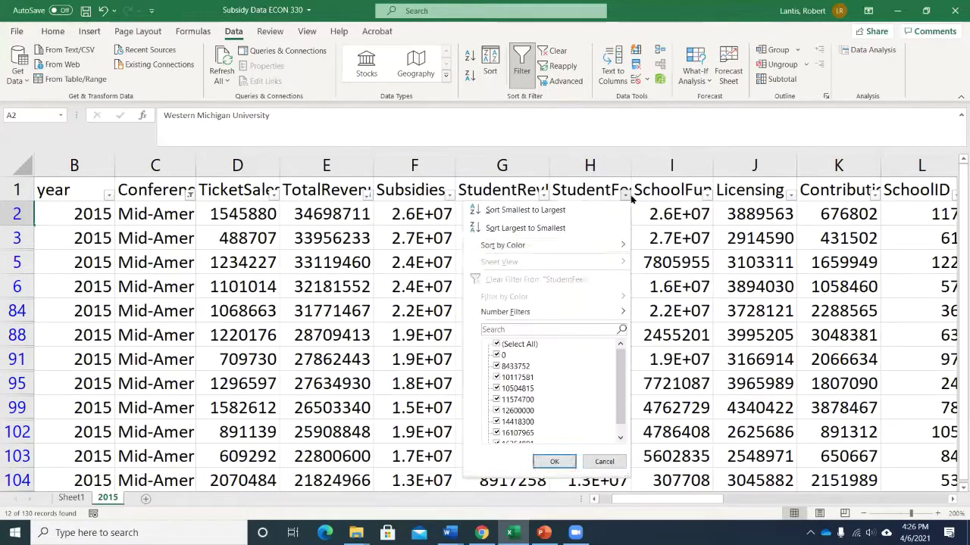
click(525, 227)
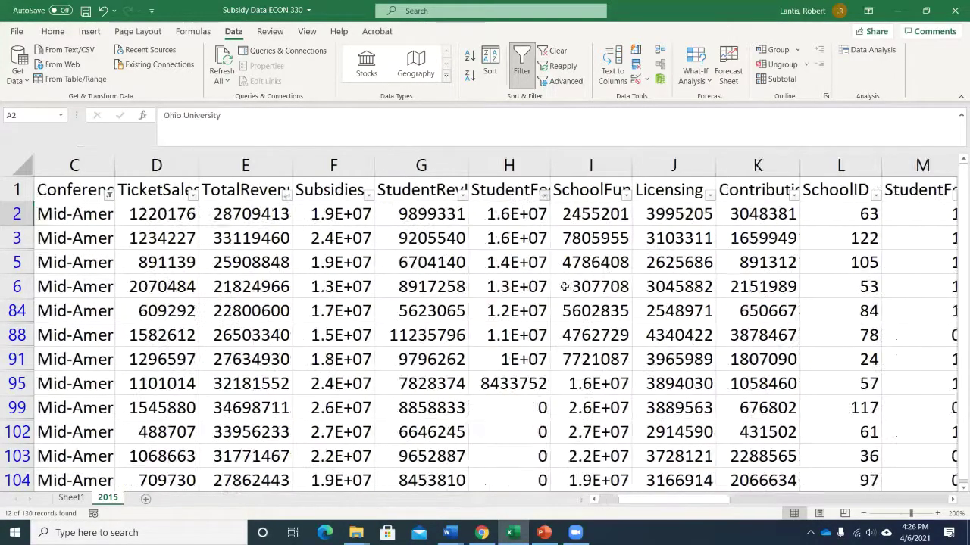
drag(647, 503, 588, 503)
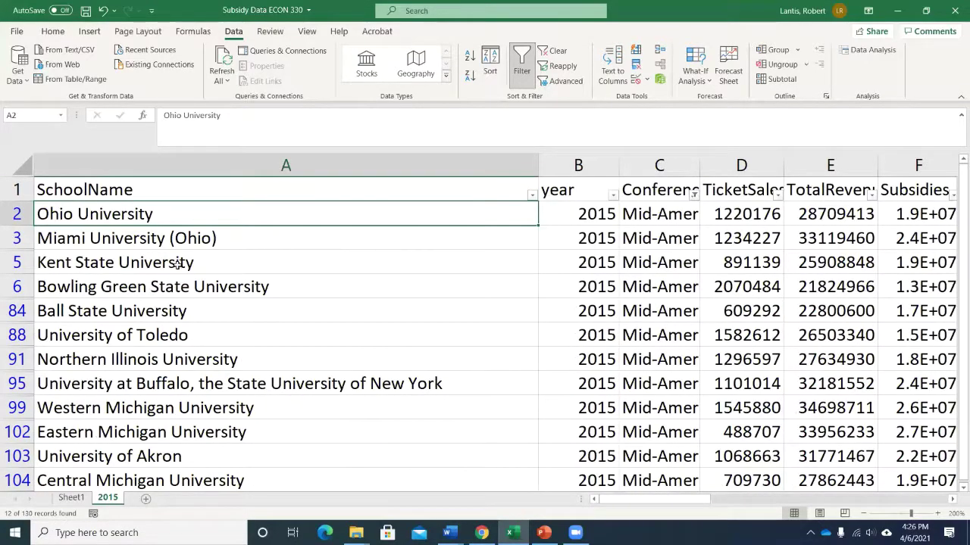
scroll(178, 260, down, 1)
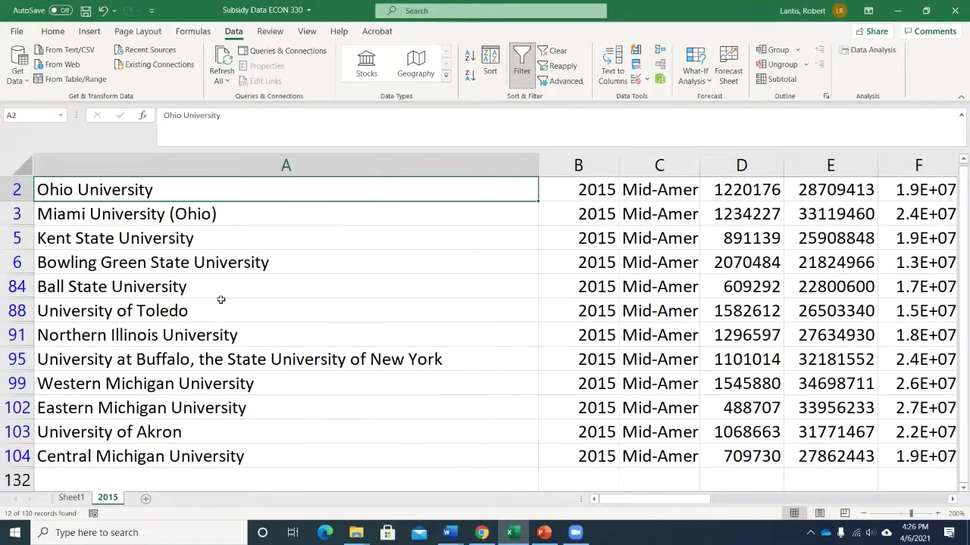
scroll(596, 310, up, 1)
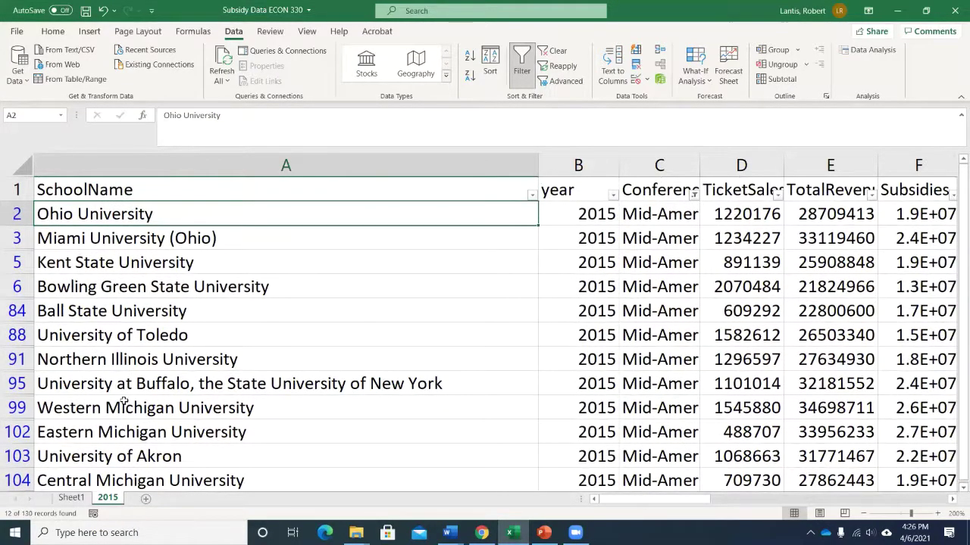
Step: Look at the multi-year data on Sheet1, then return to the 2015 sheet and examine its revenue, subsidy and fee columns
click(71, 497)
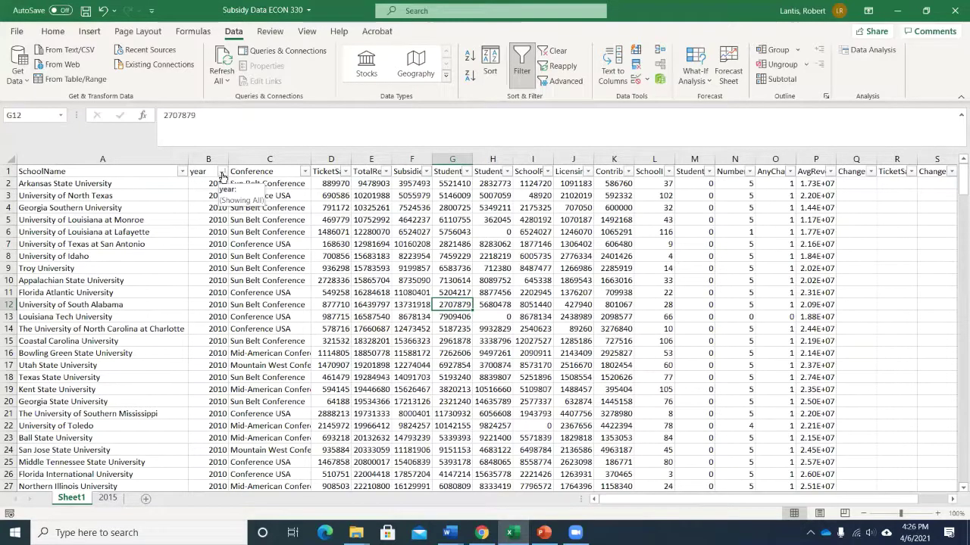
click(108, 498)
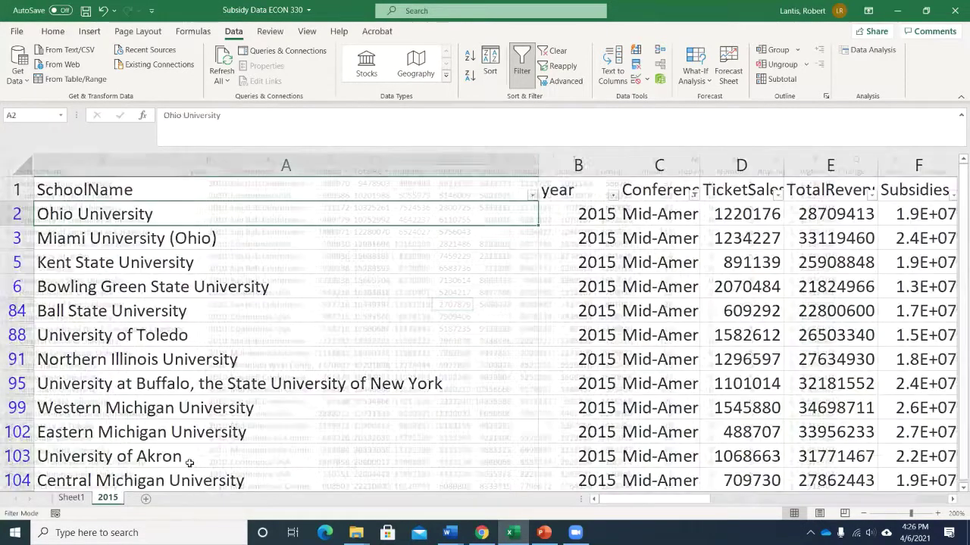
drag(658, 496, 669, 499)
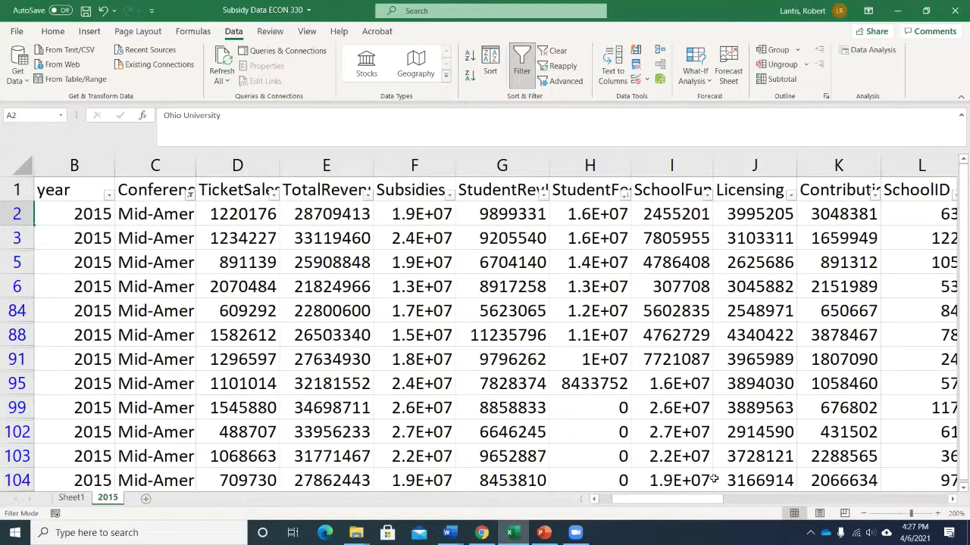
mouse_move(704, 499)
mouse_down()
mouse_move(752, 507)
mouse_move(698, 507)
mouse_up()
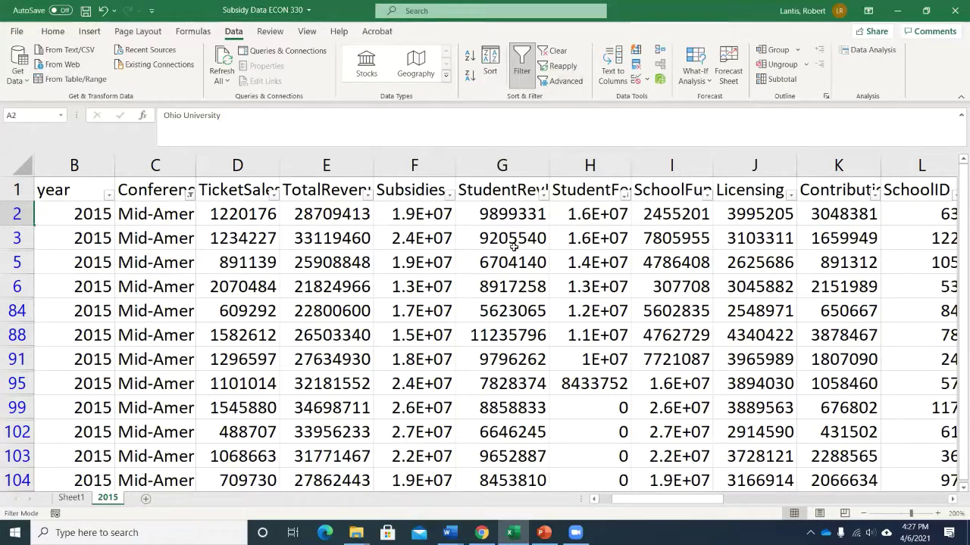
Step: Minimize the workbook, switch to the PowerPoint slide show and reveal the first bullet on the Donations or Contributions slide
click(897, 11)
click(66, 70)
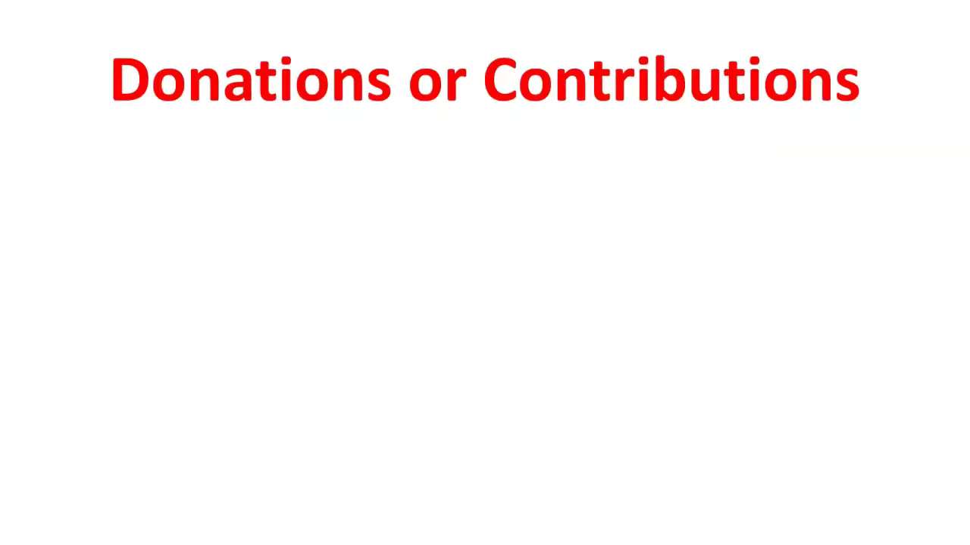
click(511, 179)
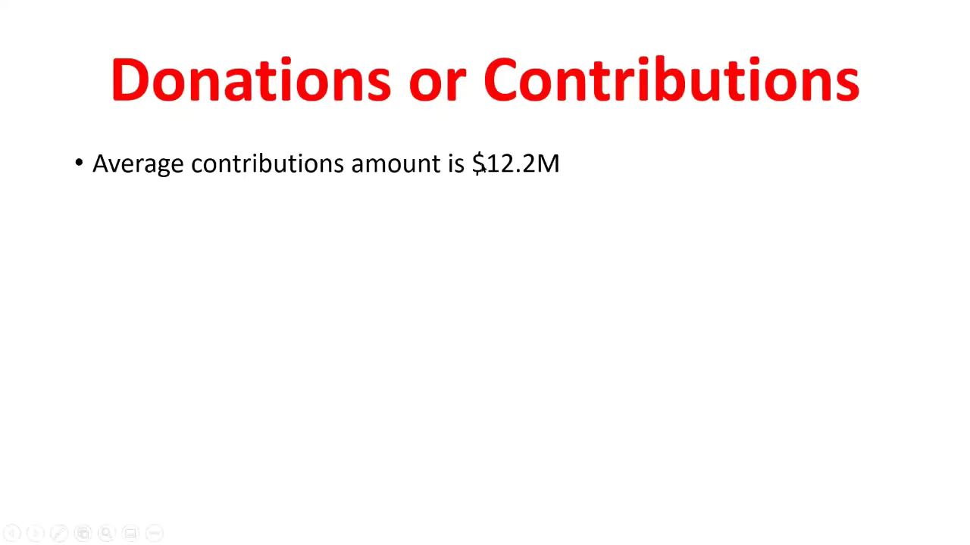